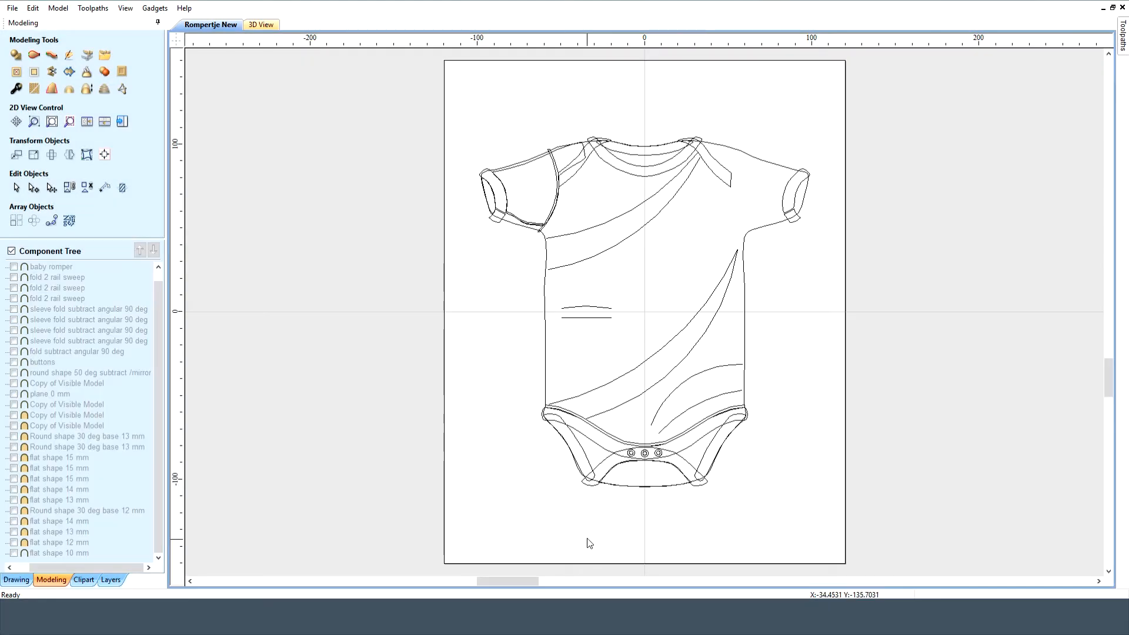
# - Show the 10 mm flat shape for the romper outline and tile the 2D and 3D views vertically
pyautogui.click(547, 364)
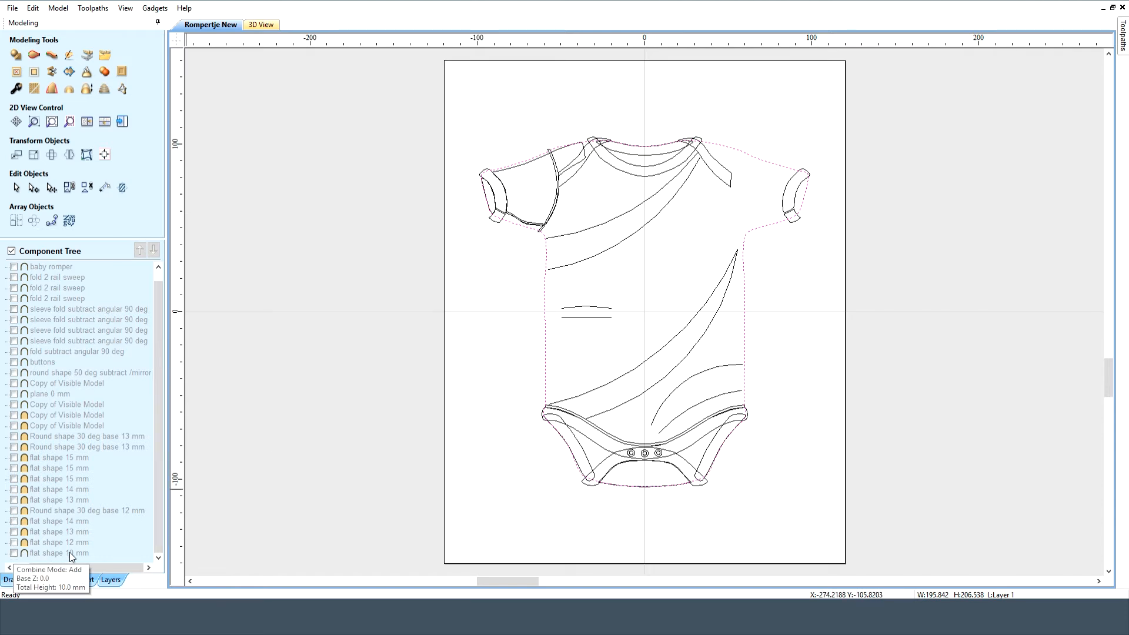
pyautogui.click(14, 553)
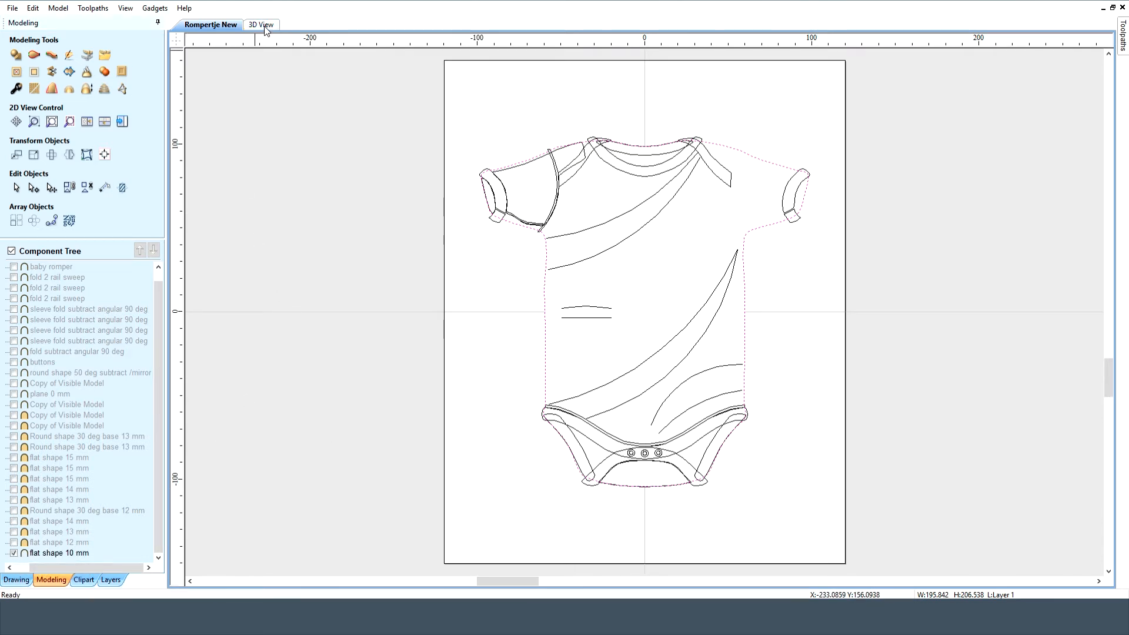
pyautogui.click(126, 8)
pyautogui.click(187, 182)
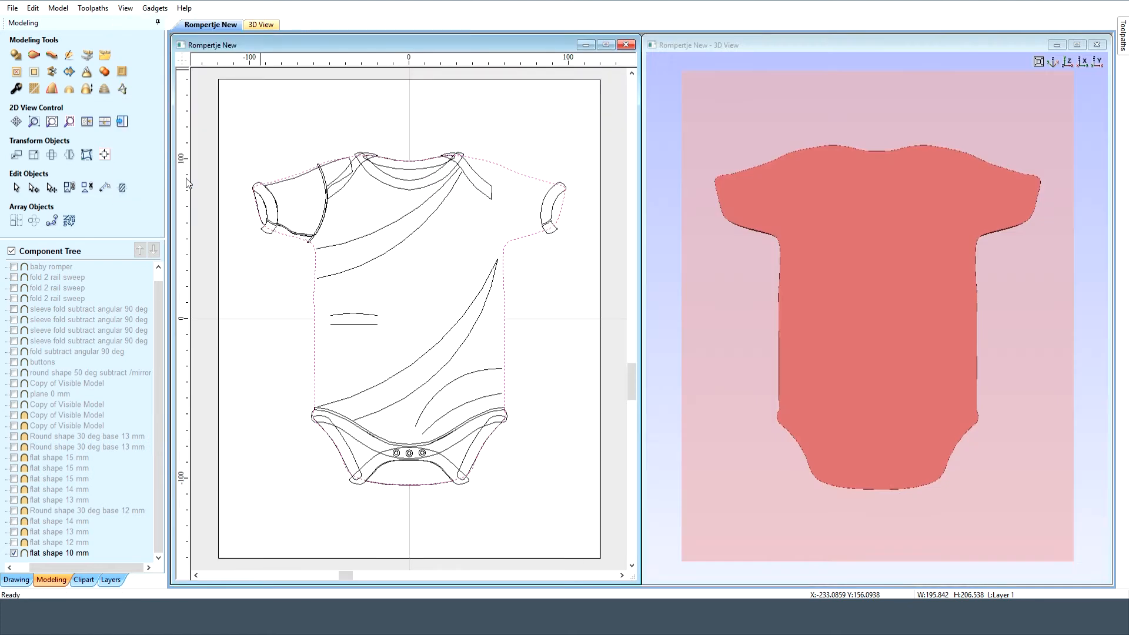
pyautogui.click(1055, 61)
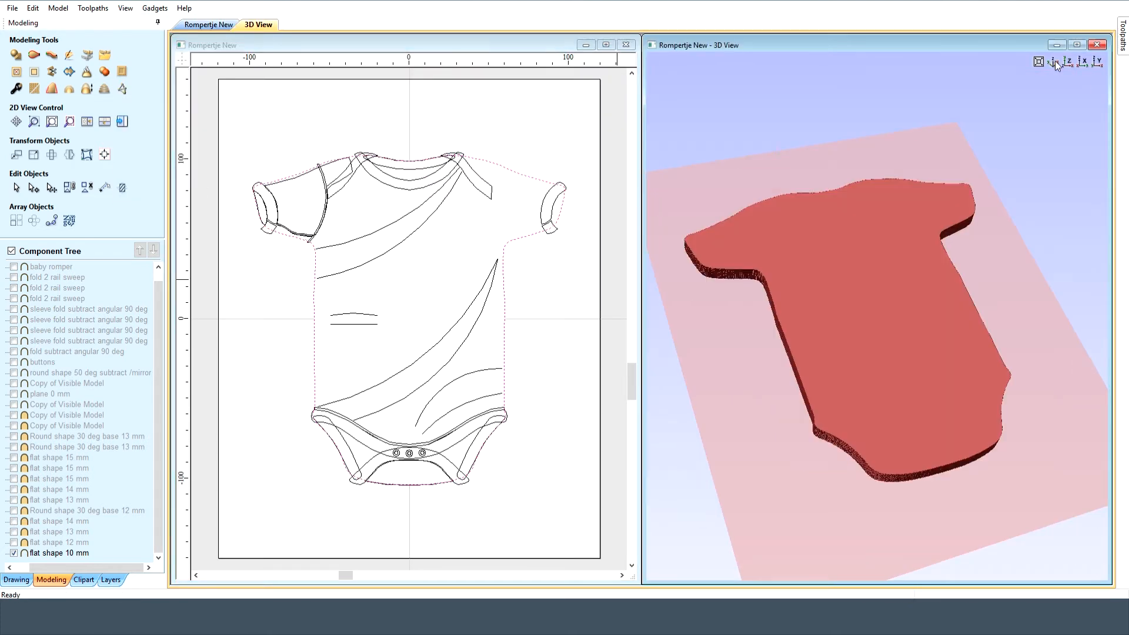
pyautogui.click(1066, 62)
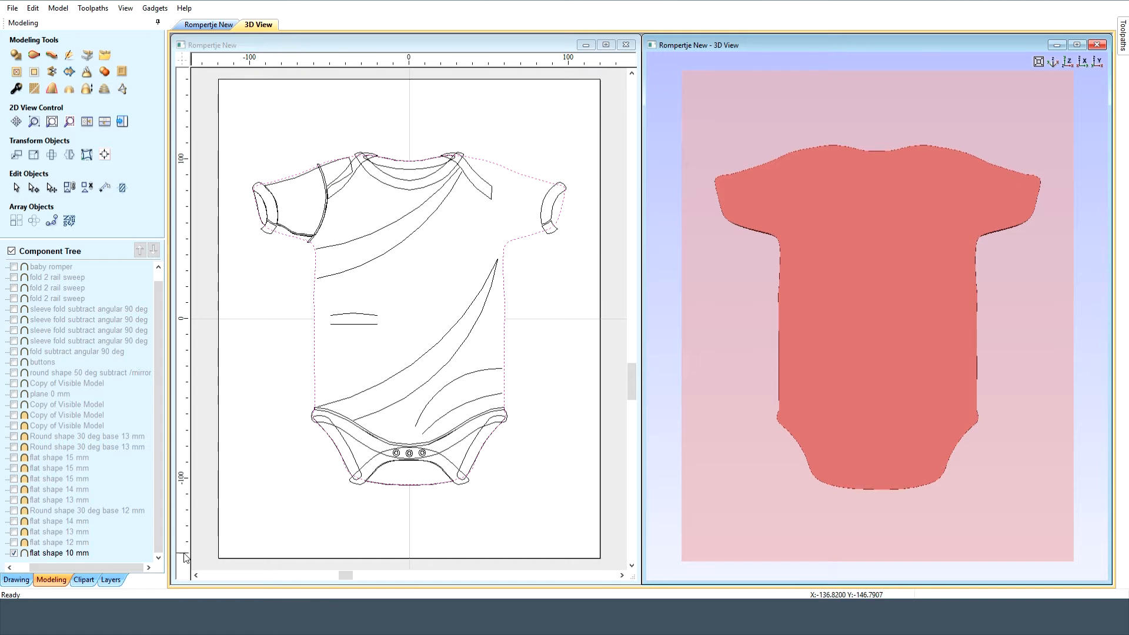
# - Select both leg-opening band vectors, show their 12 mm flat shape and hide the 10 mm flat shape
pyautogui.click(278, 519)
pyautogui.click(353, 458)
pyautogui.keyDown('shift'); pyautogui.click(470, 456); pyautogui.keyUp('shift')
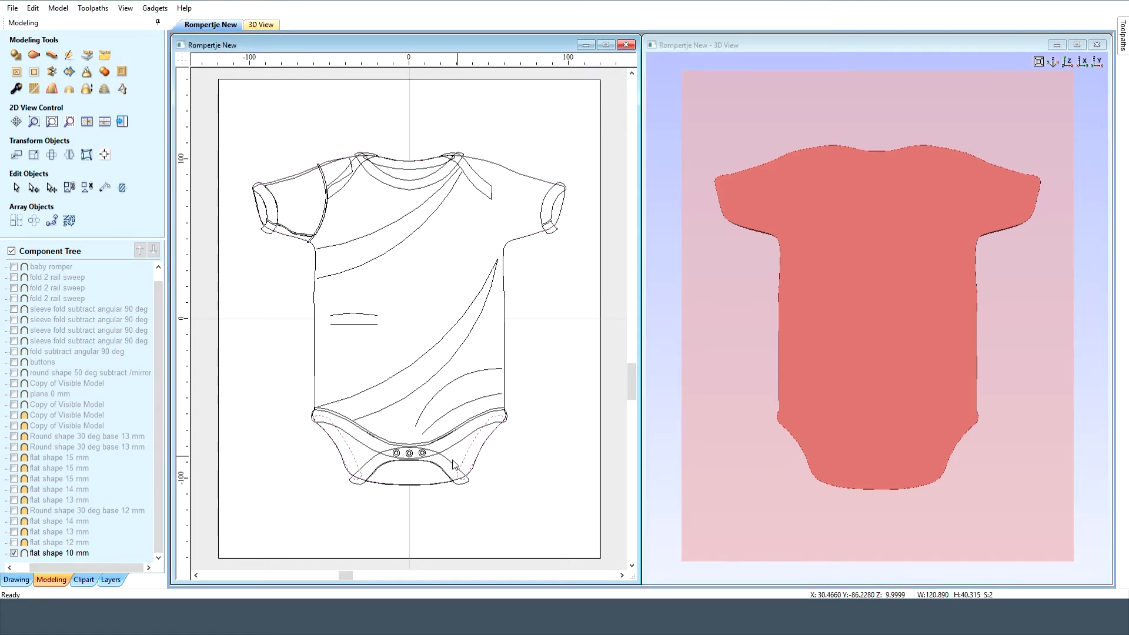
pyautogui.click(14, 542)
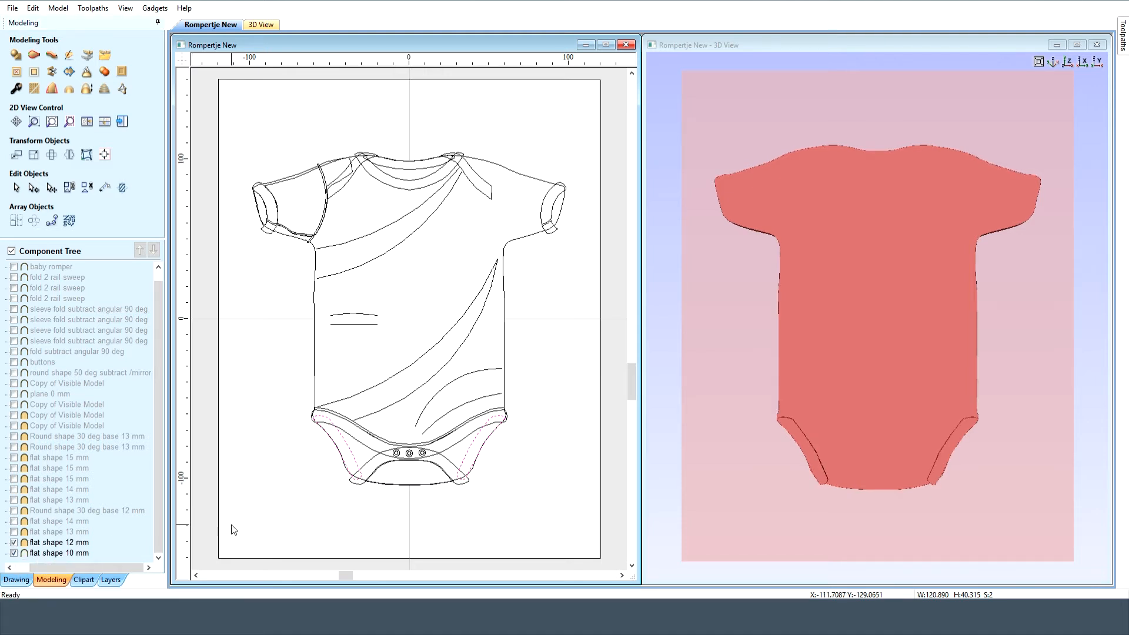
pyautogui.click(14, 552)
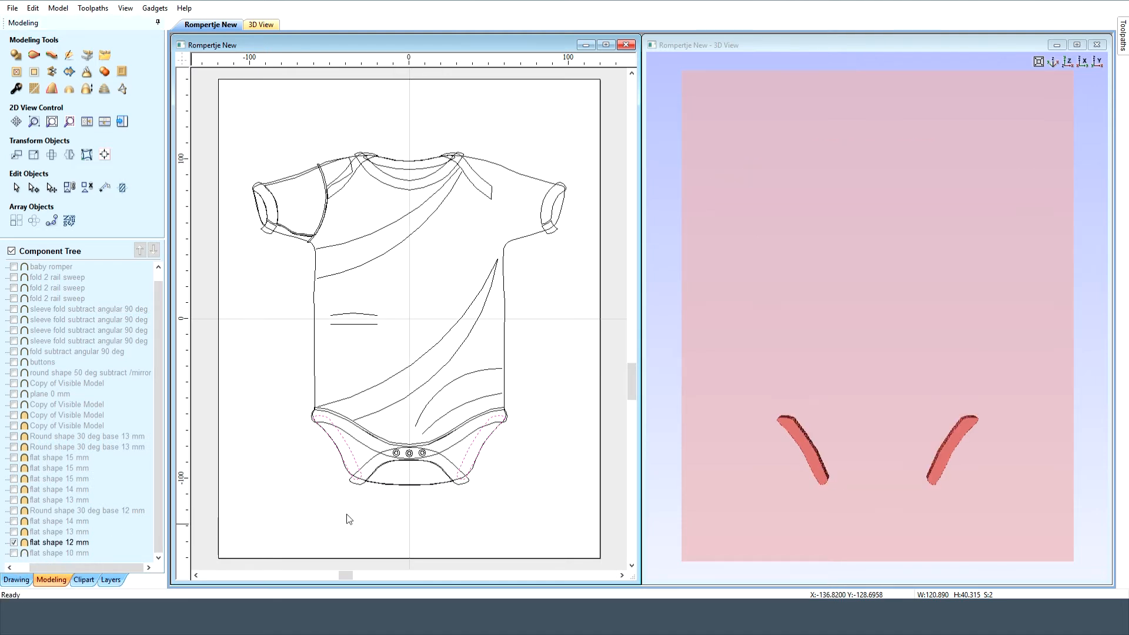
# - Show the 13 mm flat shape of the curved front band and the 14 mm flat shape of the crotch band, selecting their vectors
pyautogui.click(14, 533)
pyautogui.click(365, 450)
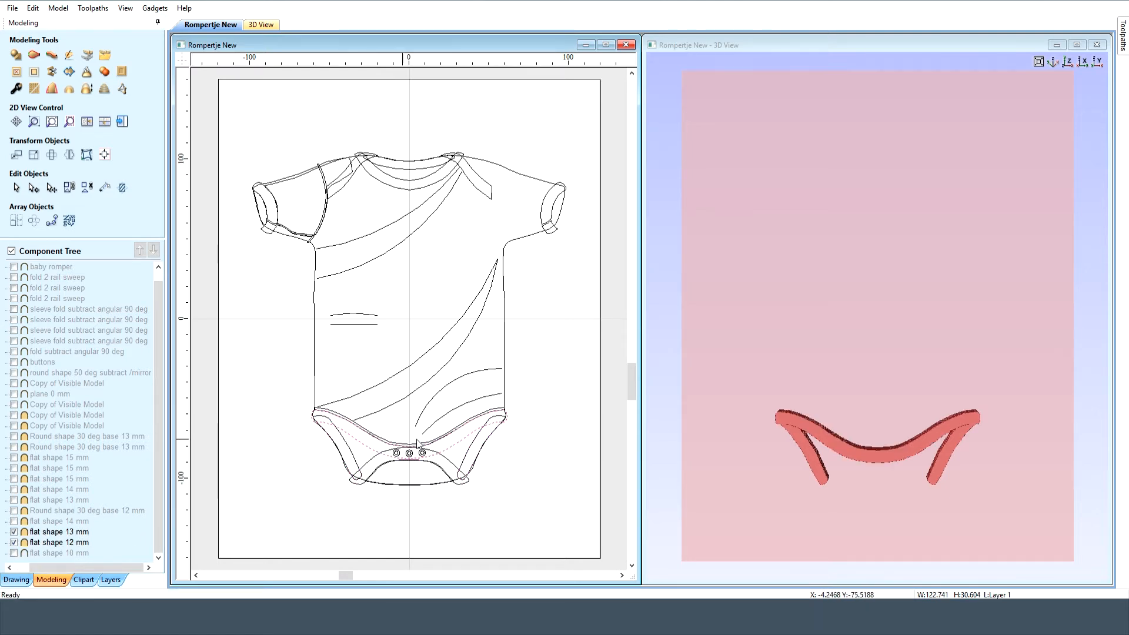
pyautogui.click(14, 522)
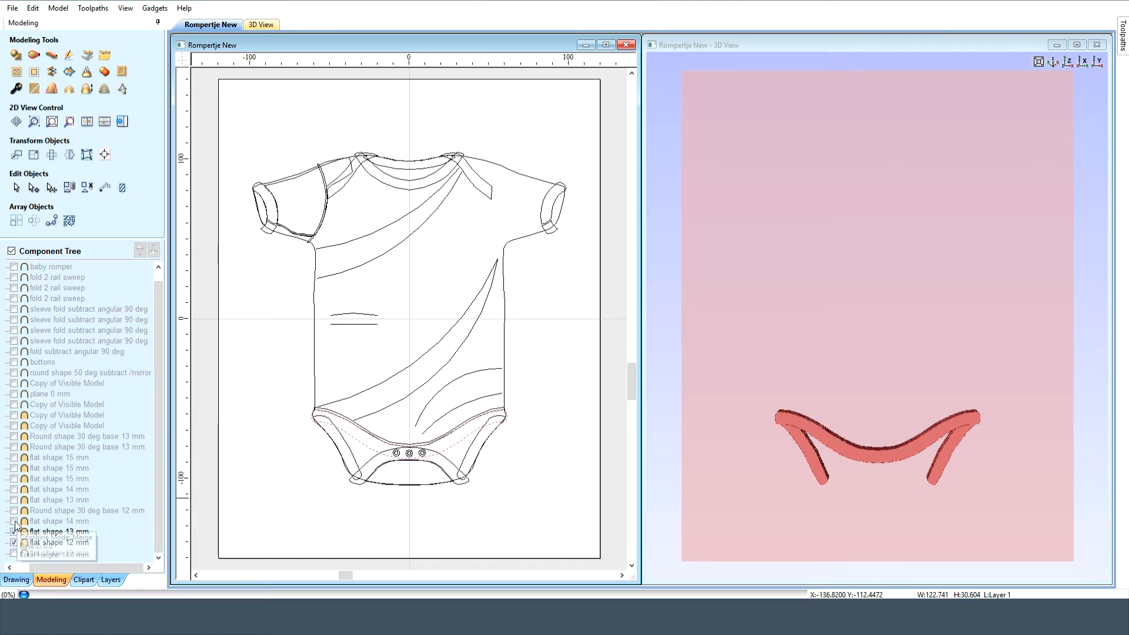
pyautogui.click(368, 464)
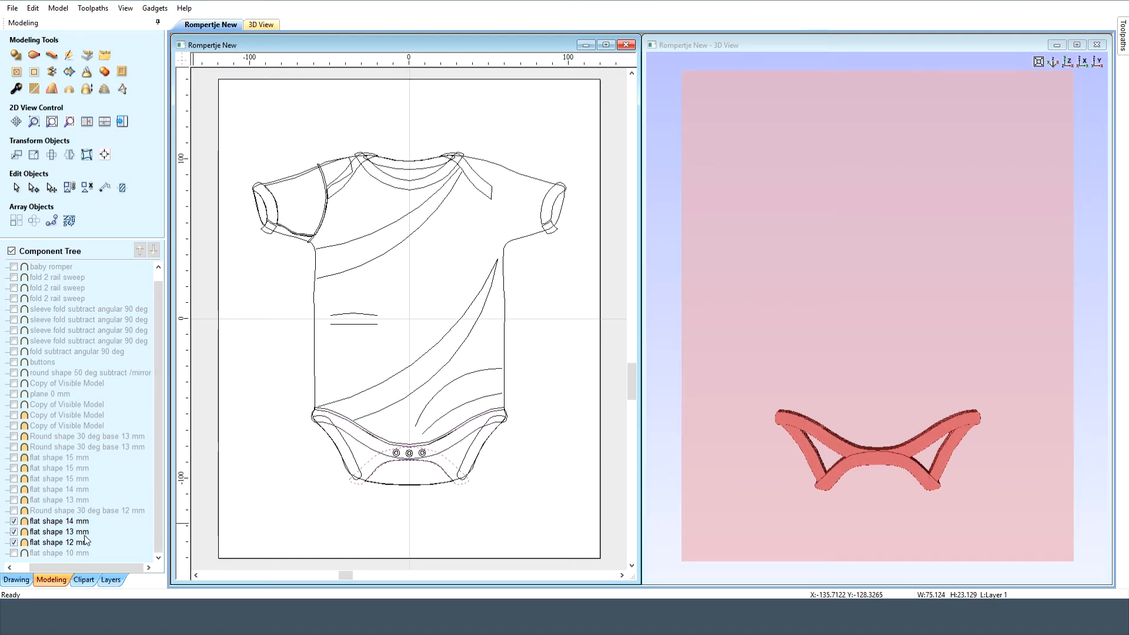
pyautogui.moveTo(83, 545)
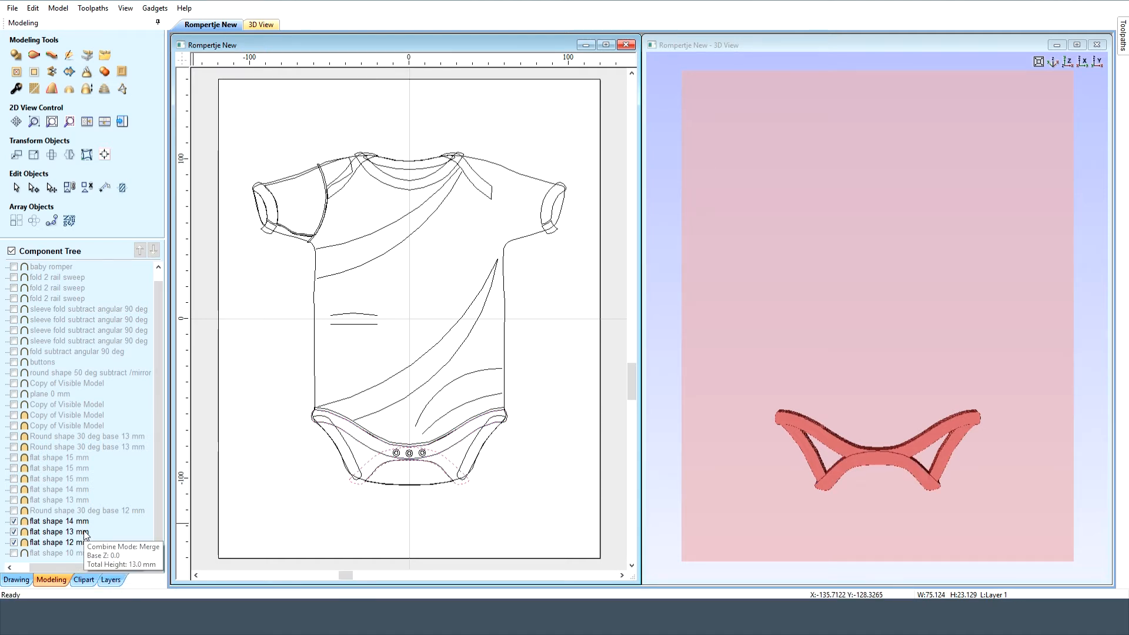
pyautogui.moveTo(86, 523)
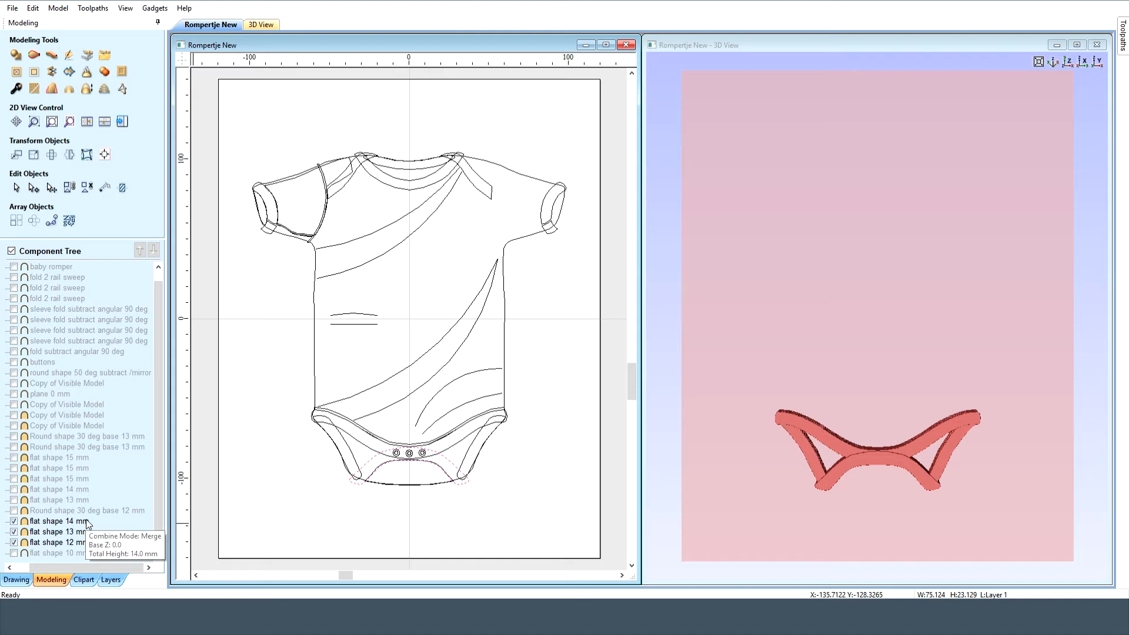
# - Select the closed vector below the crotch band and show its round 30-degree shape with 12 mm base
pyautogui.click(348, 508)
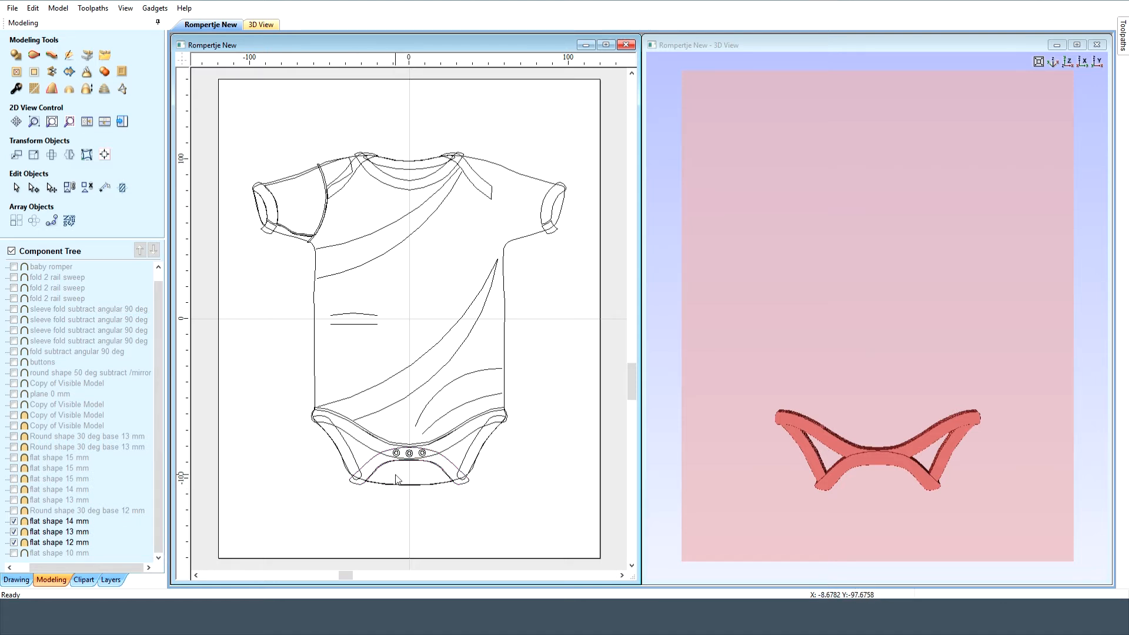
pyautogui.scroll(5, 394, 474)
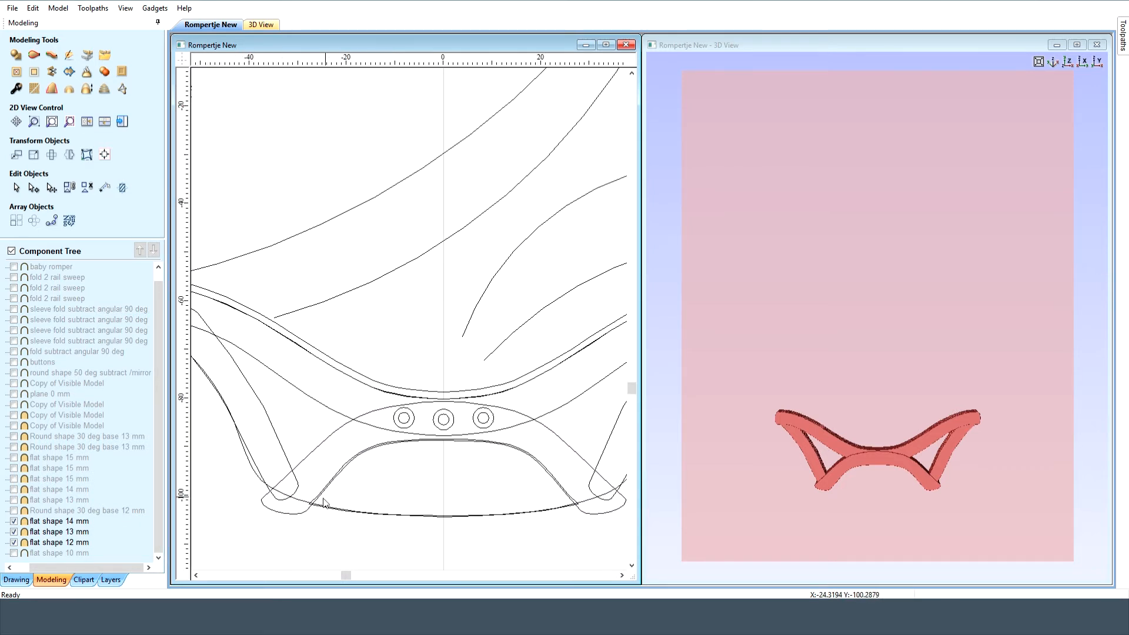
pyautogui.click(313, 504)
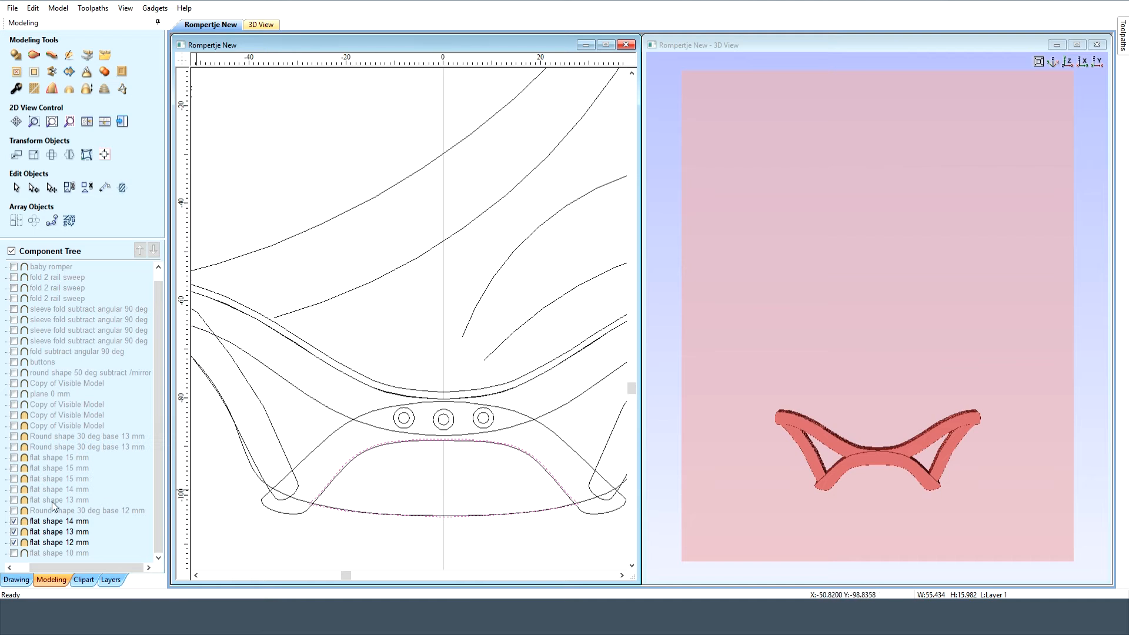
pyautogui.click(14, 511)
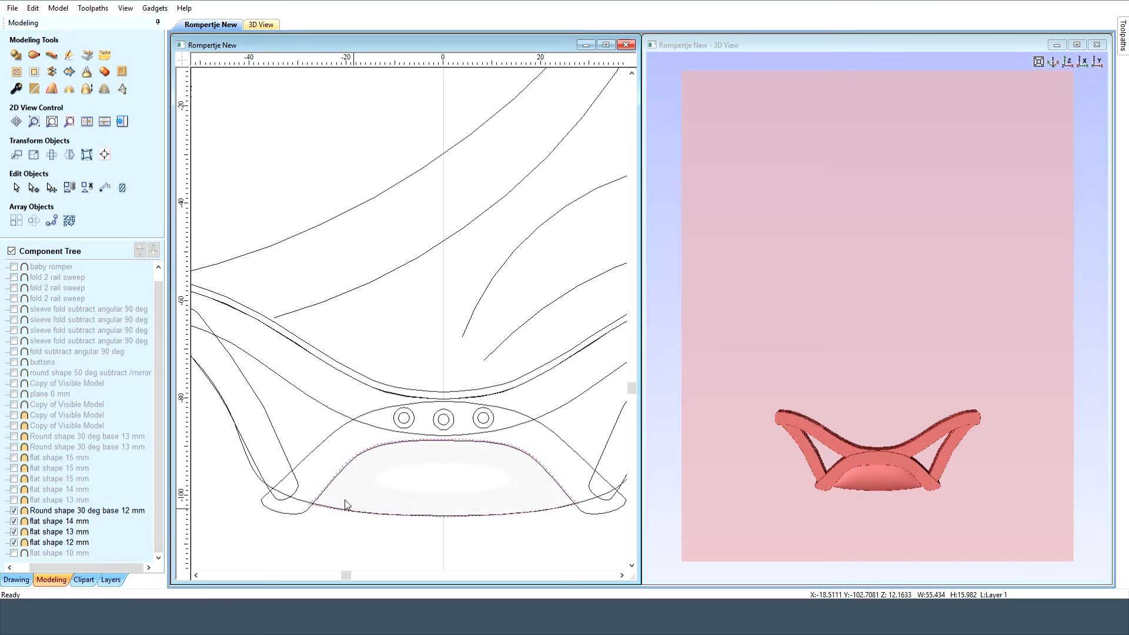
# - Review the crotch panel's Create Shape settings, including the merge option, without applying changes, and restore the full drawing view
pyautogui.click(15, 56)
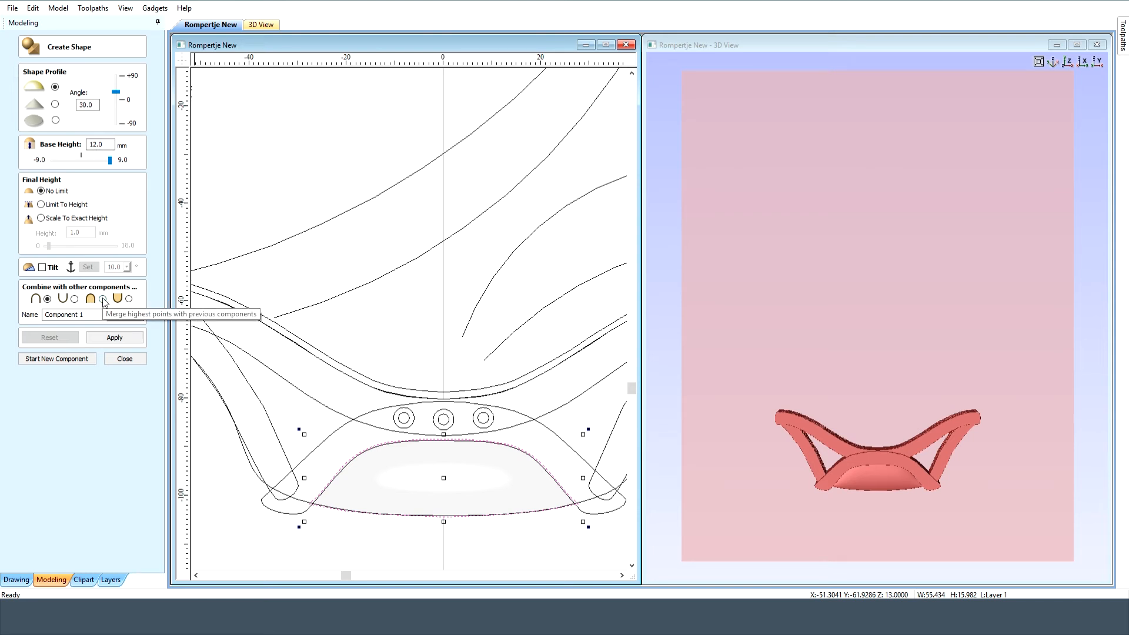
pyautogui.click(125, 360)
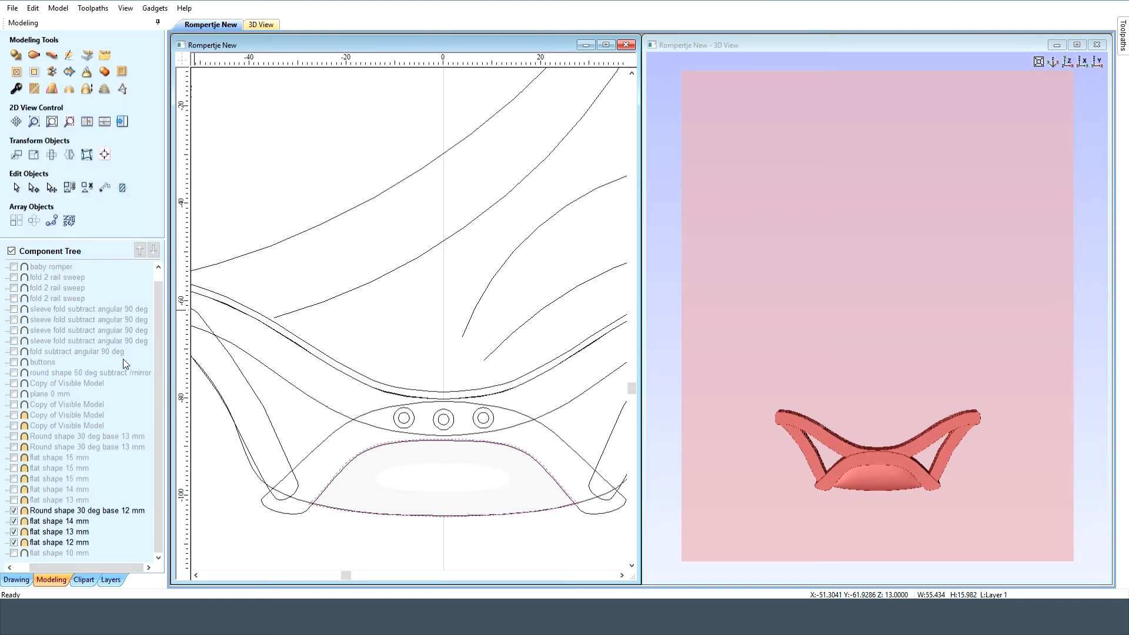
pyautogui.click(125, 8)
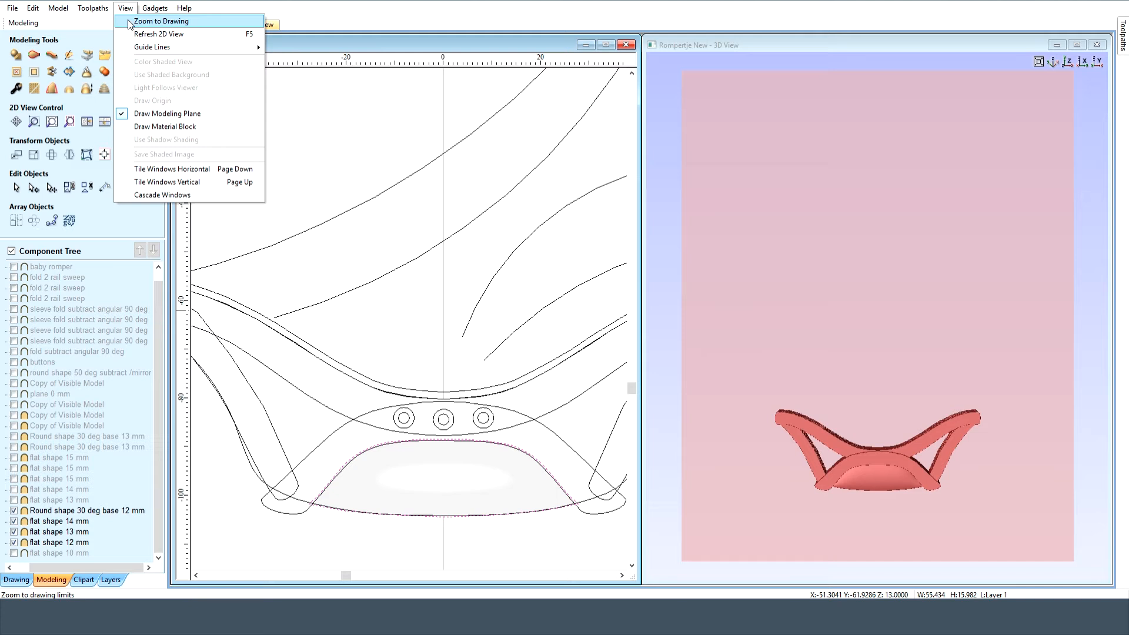
pyautogui.click(150, 19)
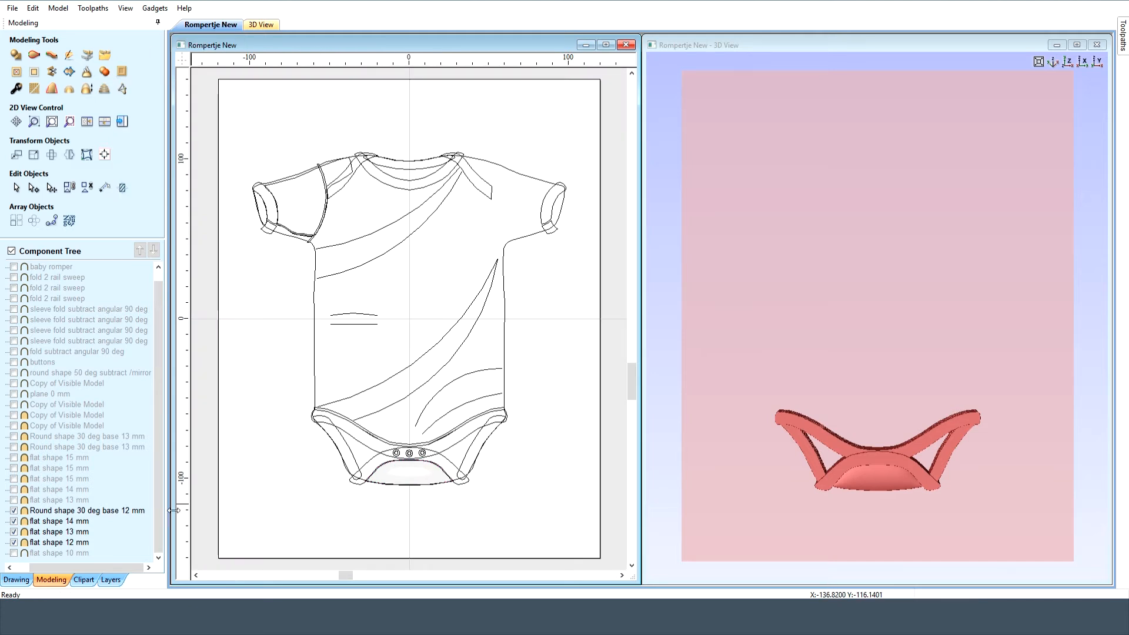
# - Show the neckline's 13 mm and 14 mm flat shapes and the shoulder bands' 15 mm flat shape, selecting their vectors
pyautogui.click(14, 500)
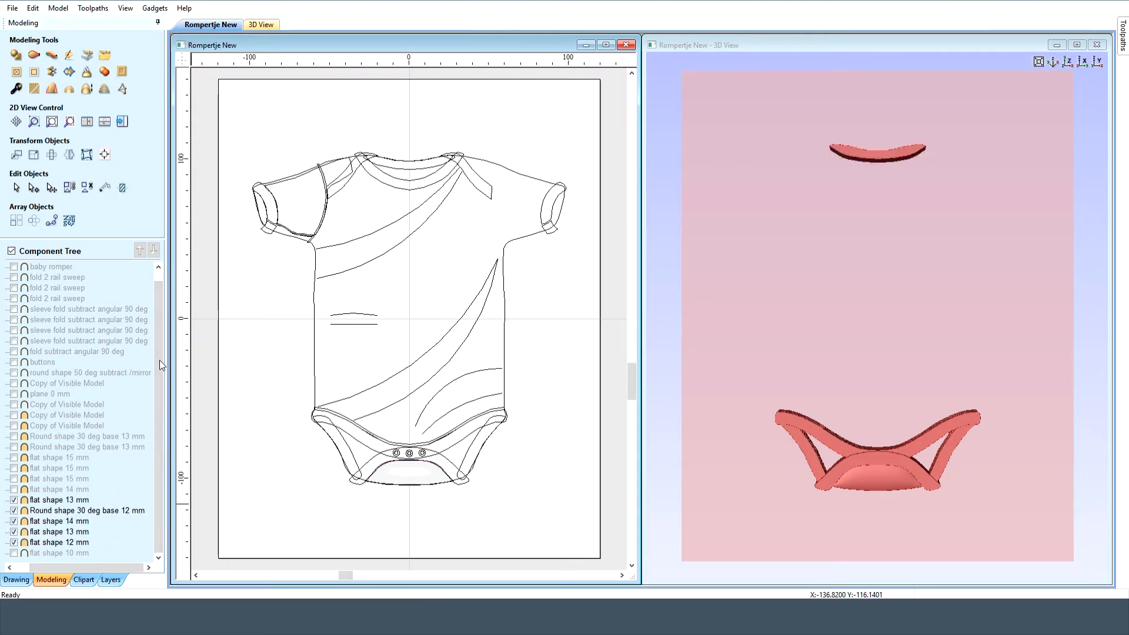
pyautogui.click(416, 173)
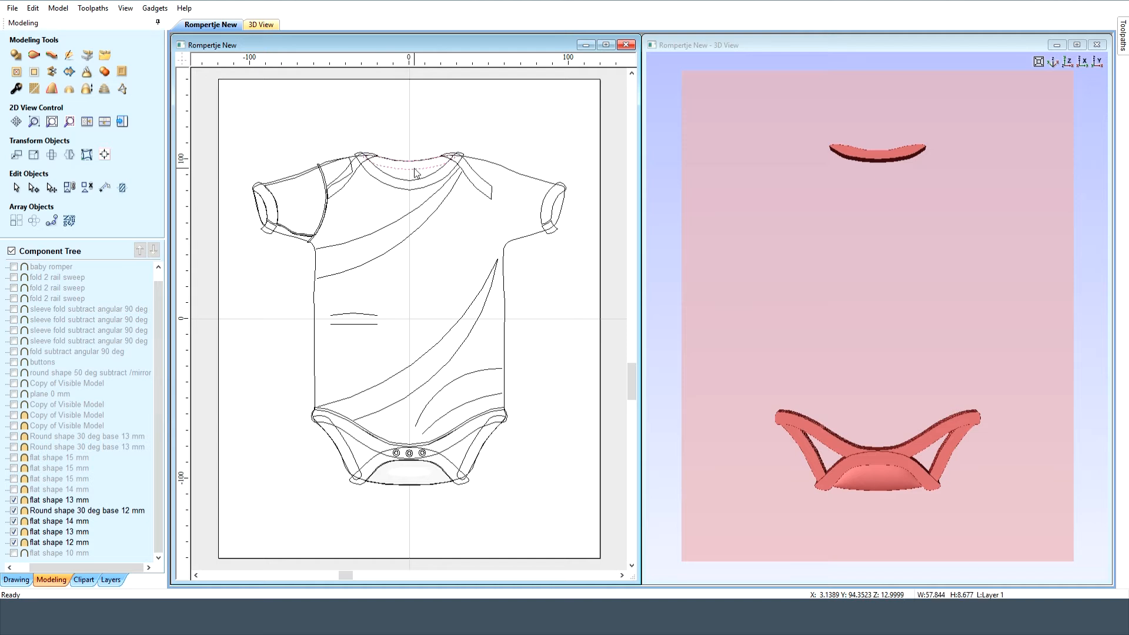
pyautogui.click(14, 489)
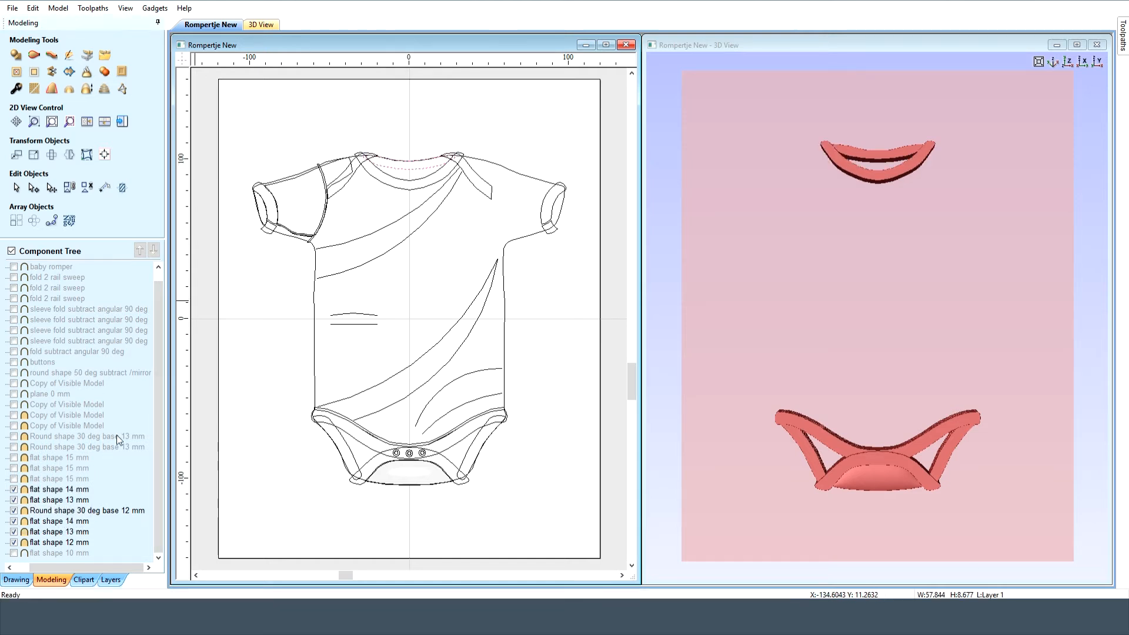
pyautogui.click(385, 184)
pyautogui.click(15, 478)
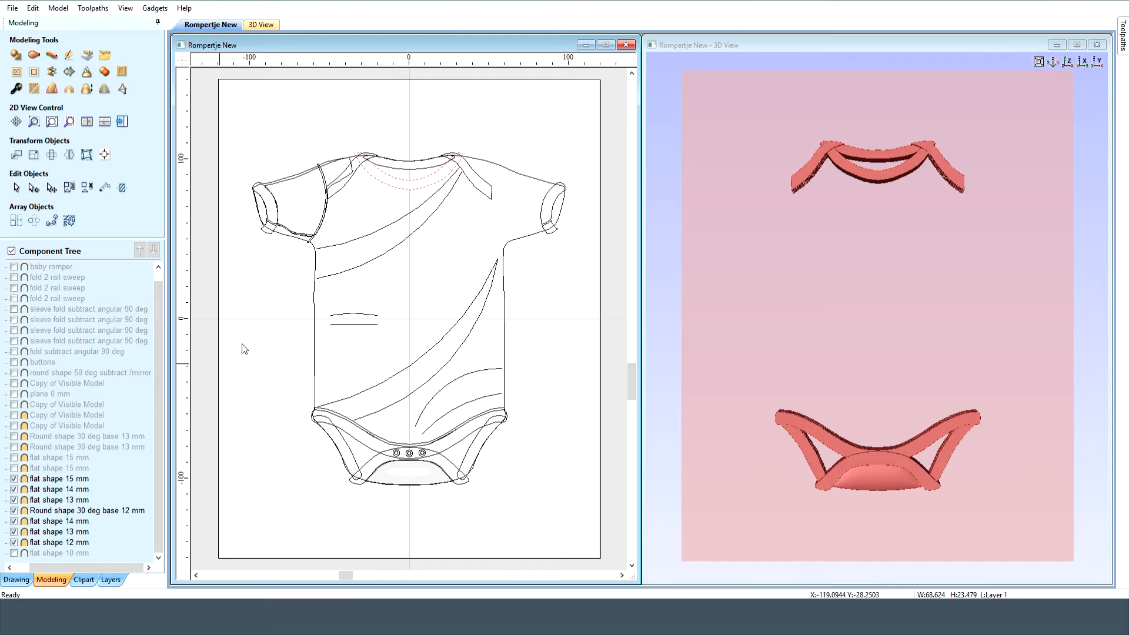
pyautogui.click(340, 189)
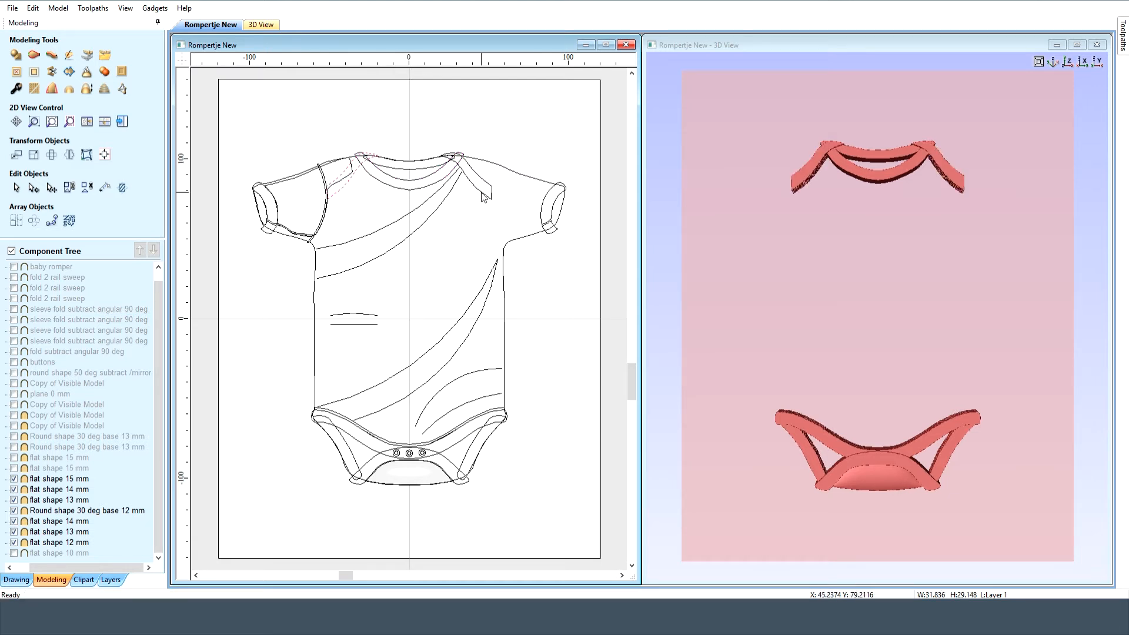
# - Show the 15 mm flat shapes of both sleeve cuffs and select one cuff's vectors
pyautogui.click(14, 468)
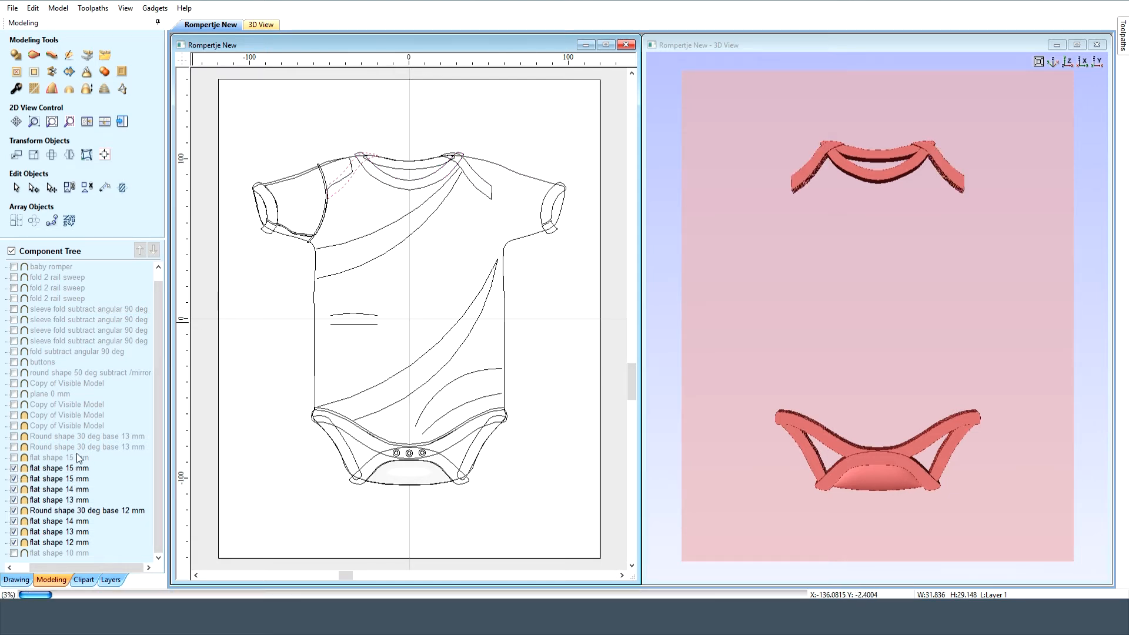
pyautogui.click(267, 234)
pyautogui.scroll(4, 272, 235)
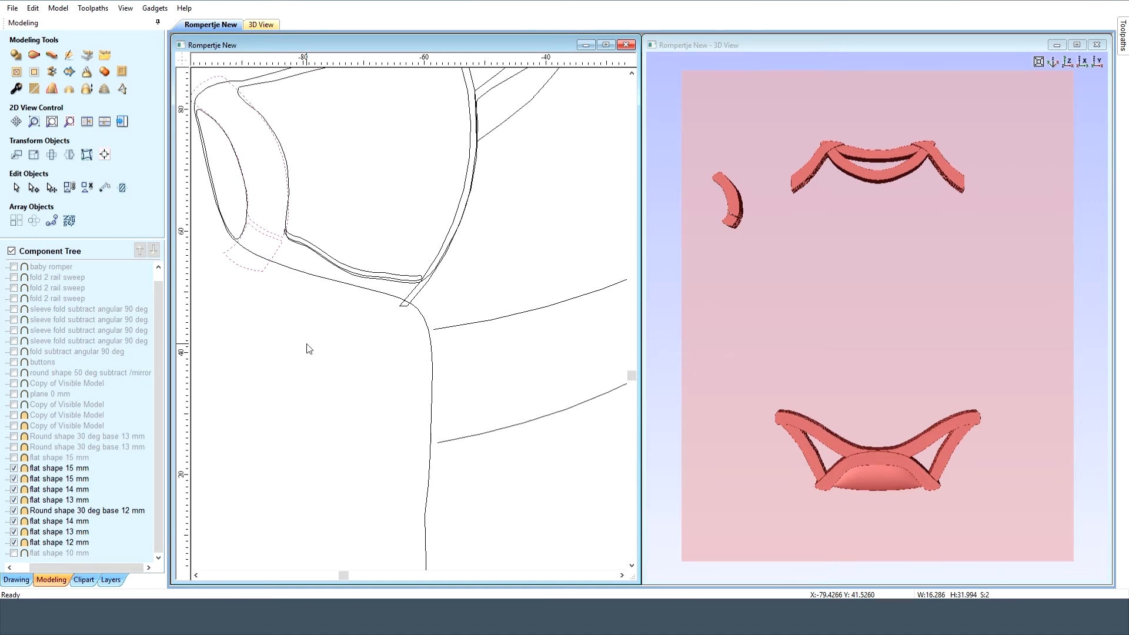
pyautogui.scroll(-4, 310, 347)
pyautogui.click(126, 9)
pyautogui.click(140, 21)
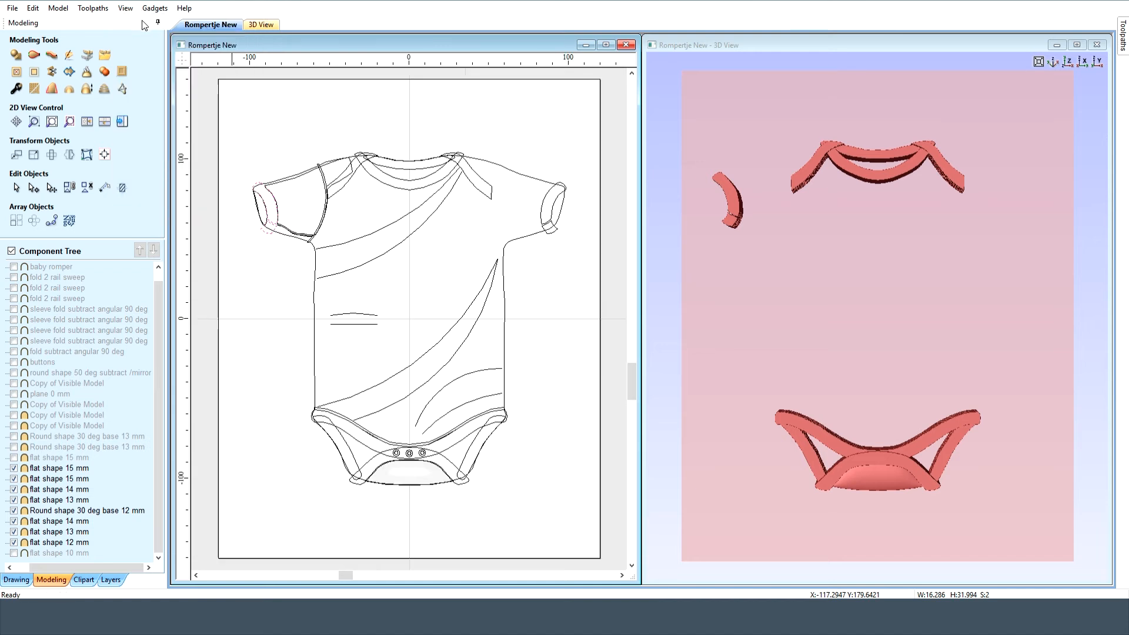
pyautogui.click(14, 457)
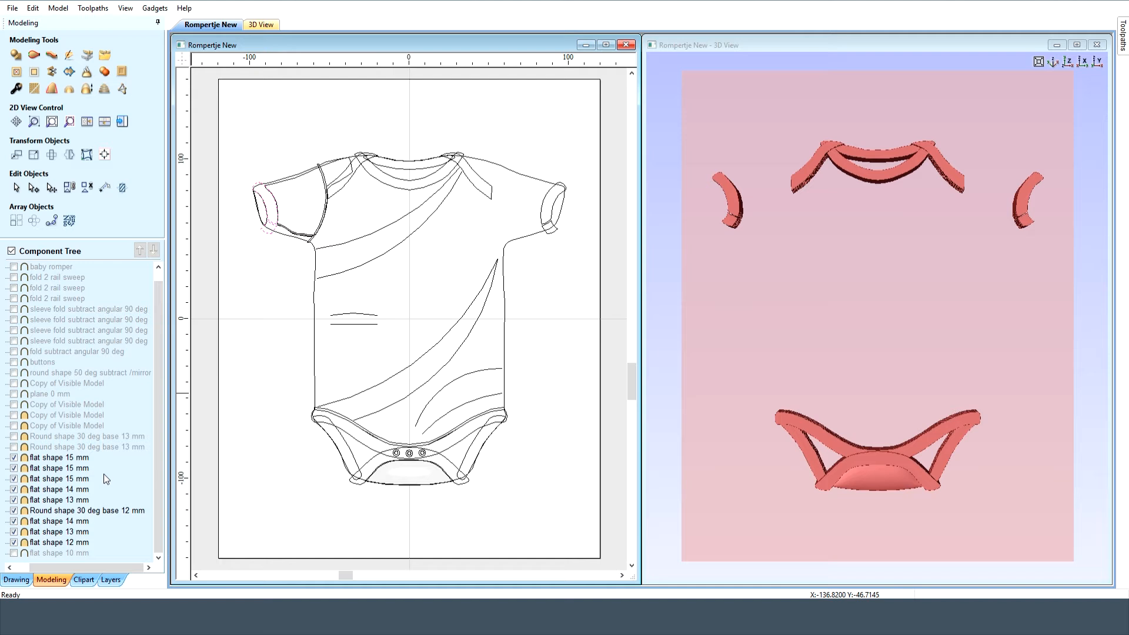
# - Show the round 30-degree sleeve shape with 13 mm base and select its outline vector
pyautogui.click(14, 447)
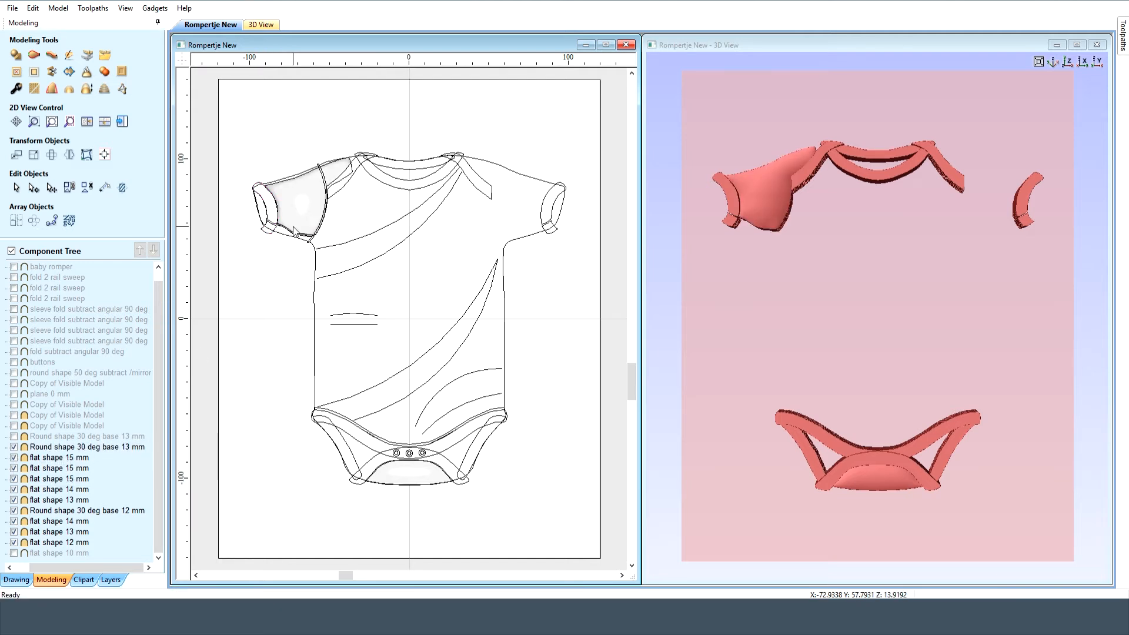
pyautogui.scroll(4, 295, 230)
pyautogui.scroll(-2, 268, 209)
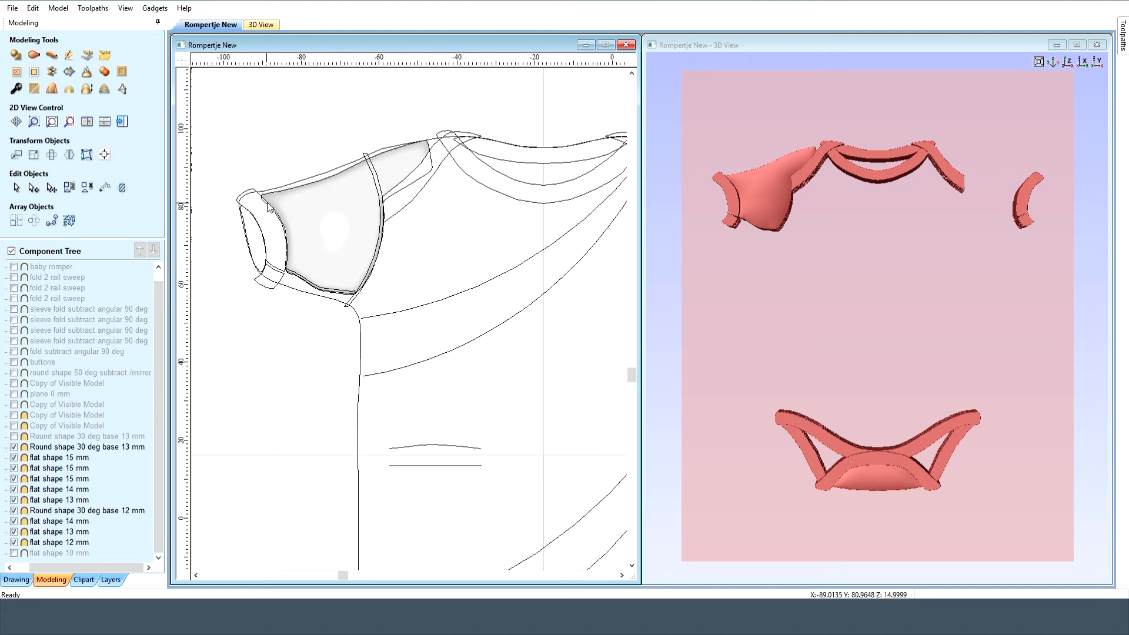
pyautogui.scroll(3, 268, 208)
pyautogui.click(263, 205)
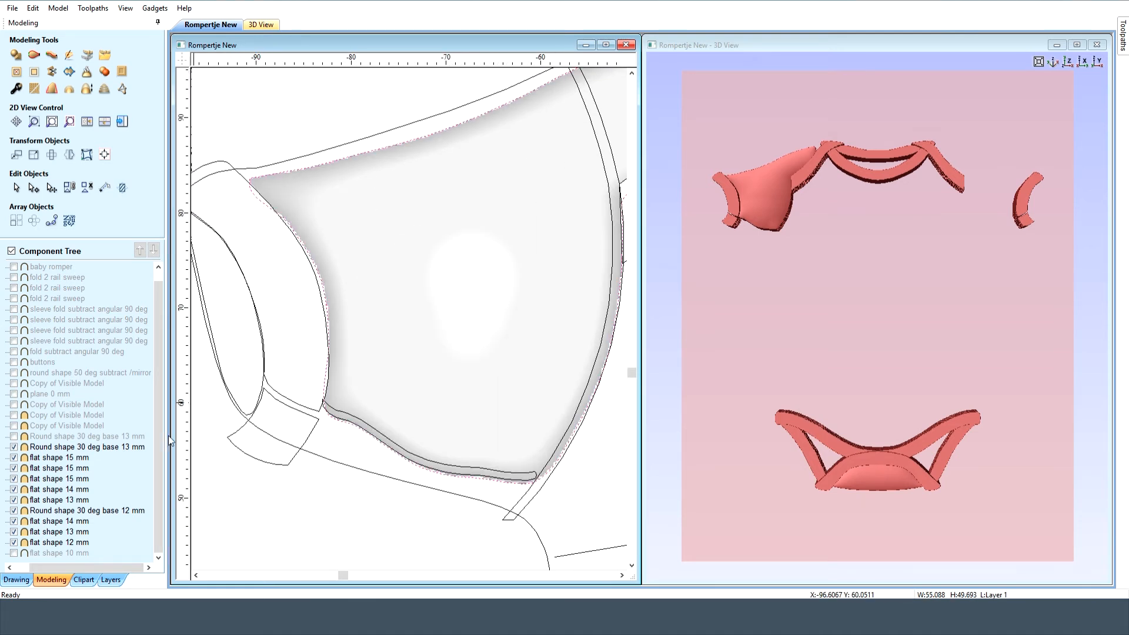
# - Review the sleeve's Create Shape angle and base height without applying changes, and restore the full drawing view
pyautogui.click(16, 56)
pyautogui.click(126, 359)
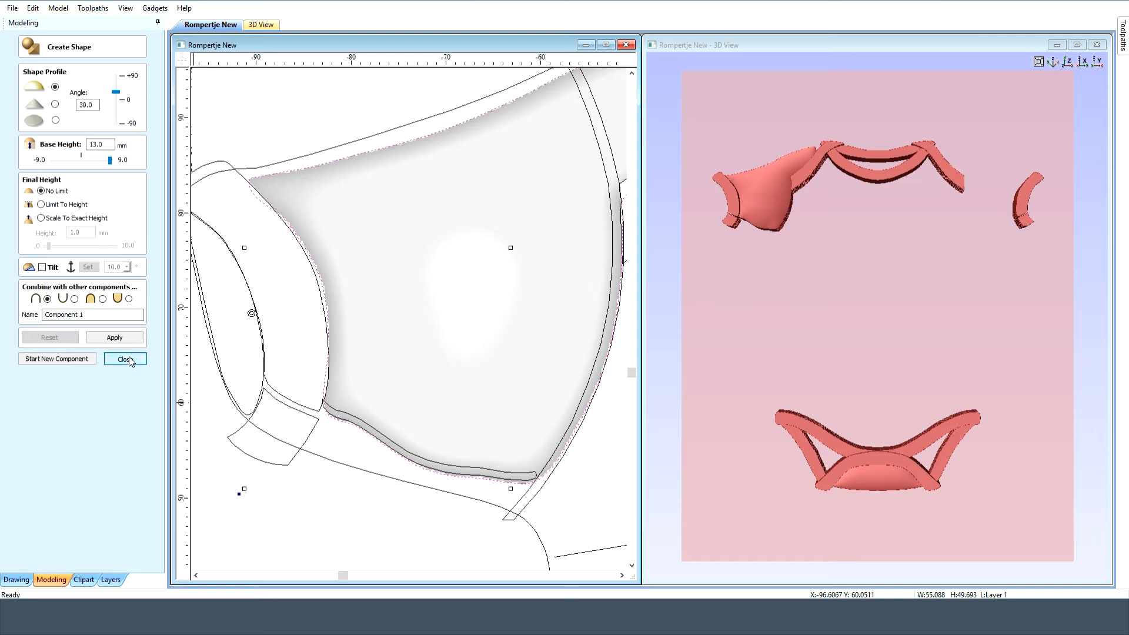
pyautogui.click(126, 7)
pyautogui.click(141, 17)
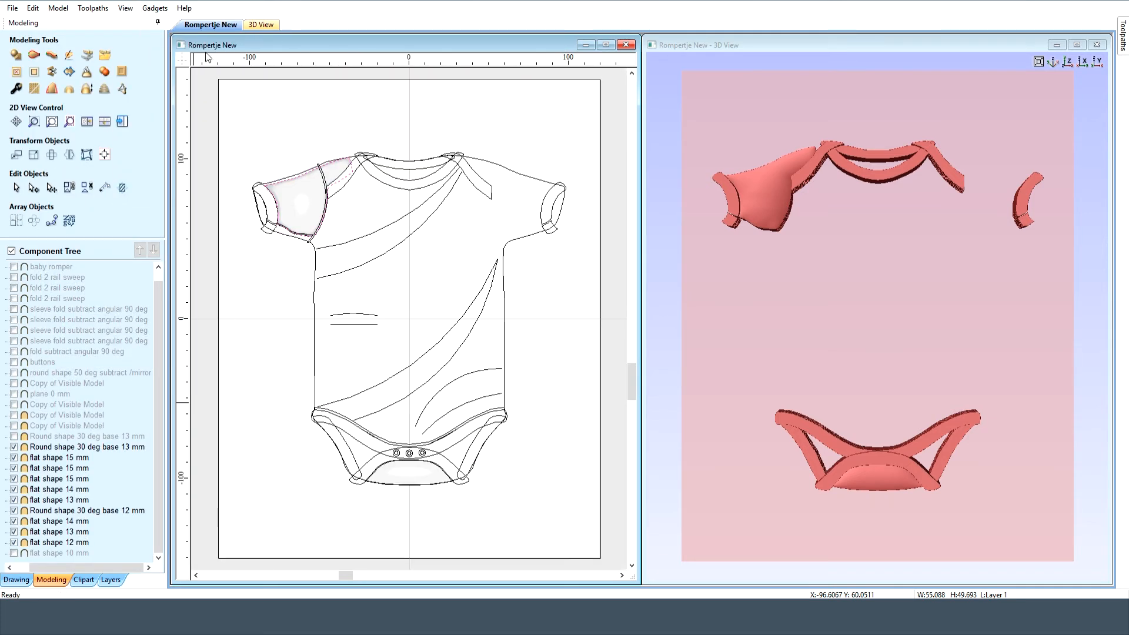
# - Show the second sleeve's round 30-degree shape with 13 mm base, and hide all the visible shape components together
pyautogui.click(14, 436)
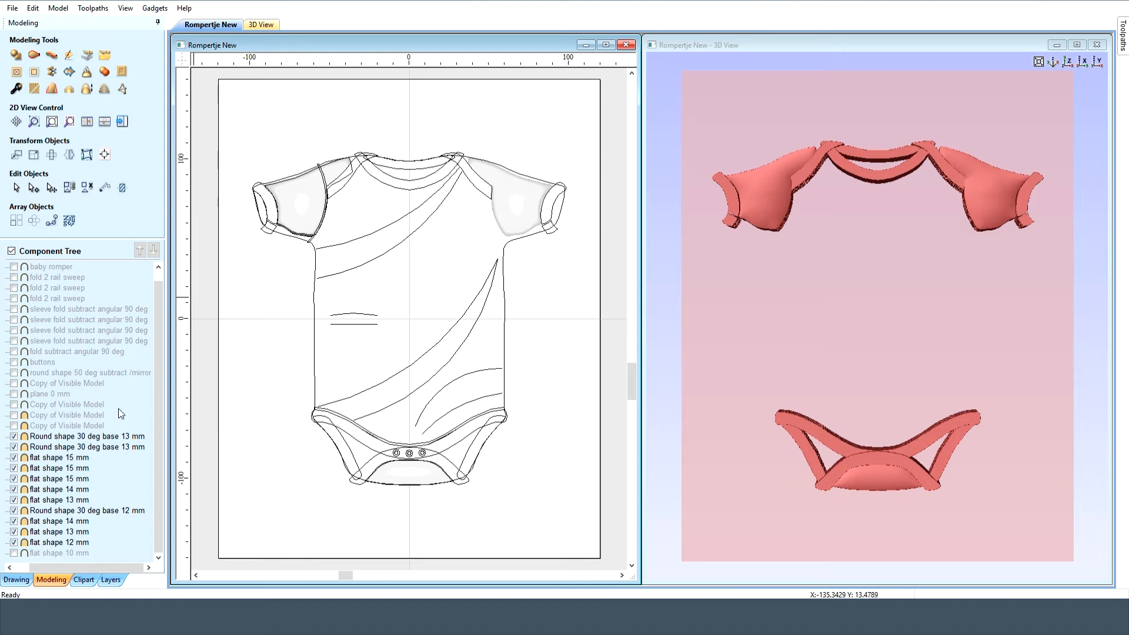
pyautogui.click(79, 543)
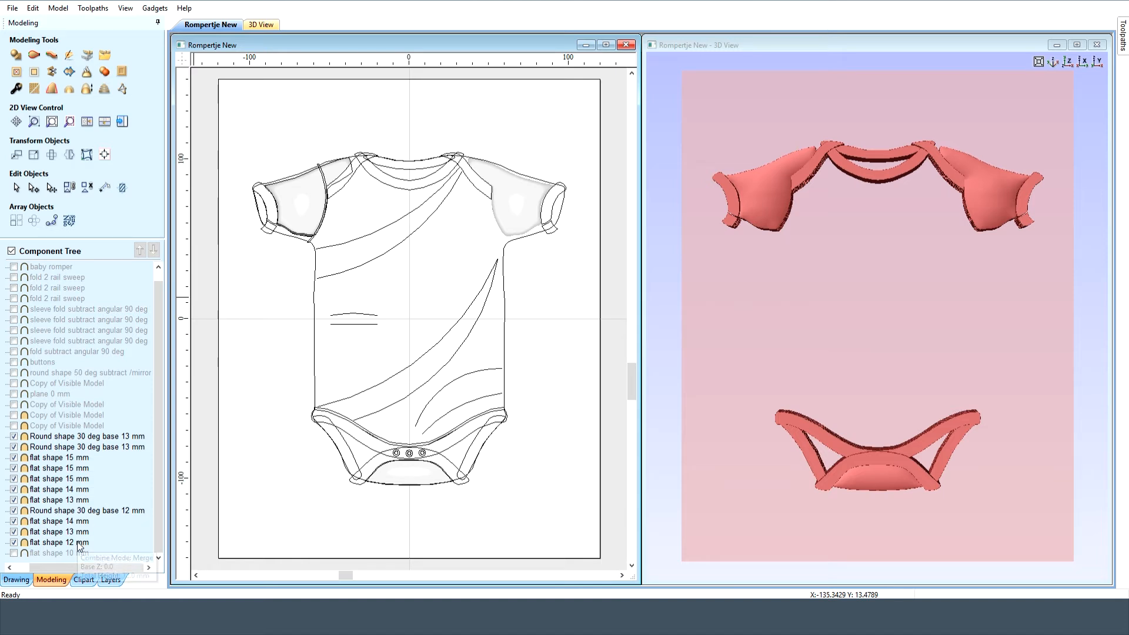
pyautogui.keyDown('shift'); pyautogui.click(68, 437); pyautogui.keyUp('shift')
pyautogui.click(13, 436)
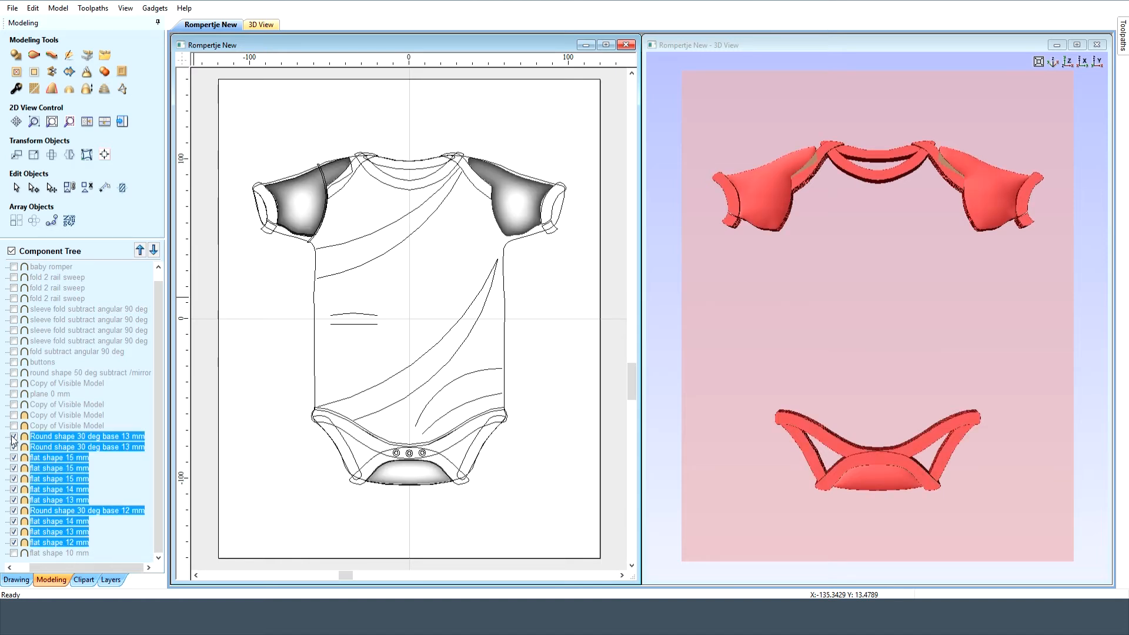
pyautogui.click(125, 478)
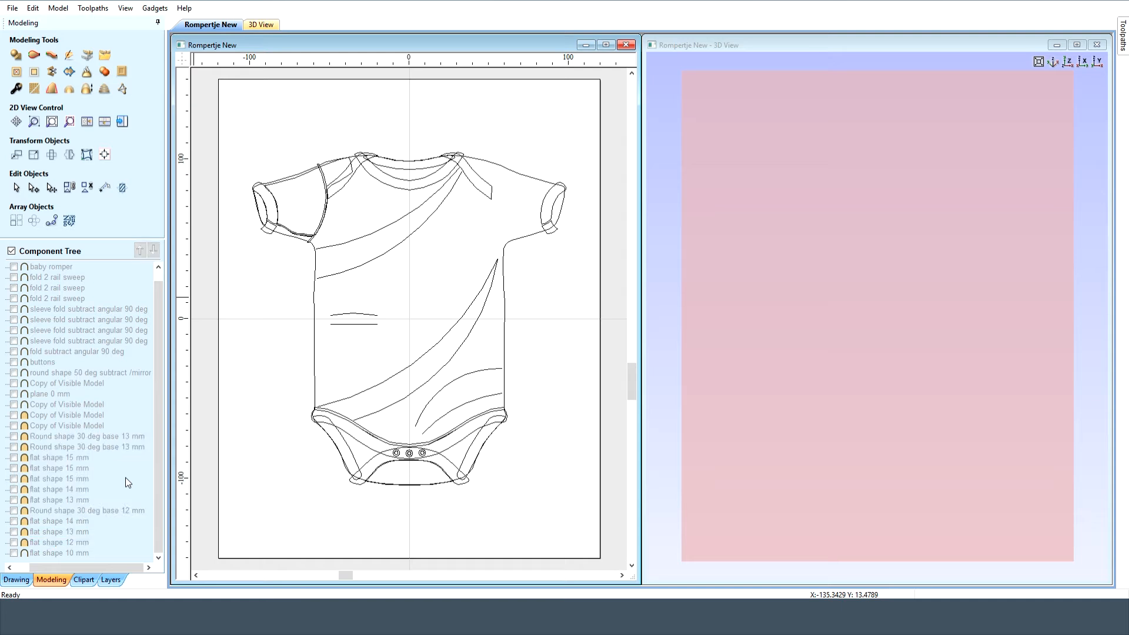
# - Show the leg-band and neck-and-sleeve copies of the visible model separately, and display both together with the 10 mm flat body shape
pyautogui.click(14, 426)
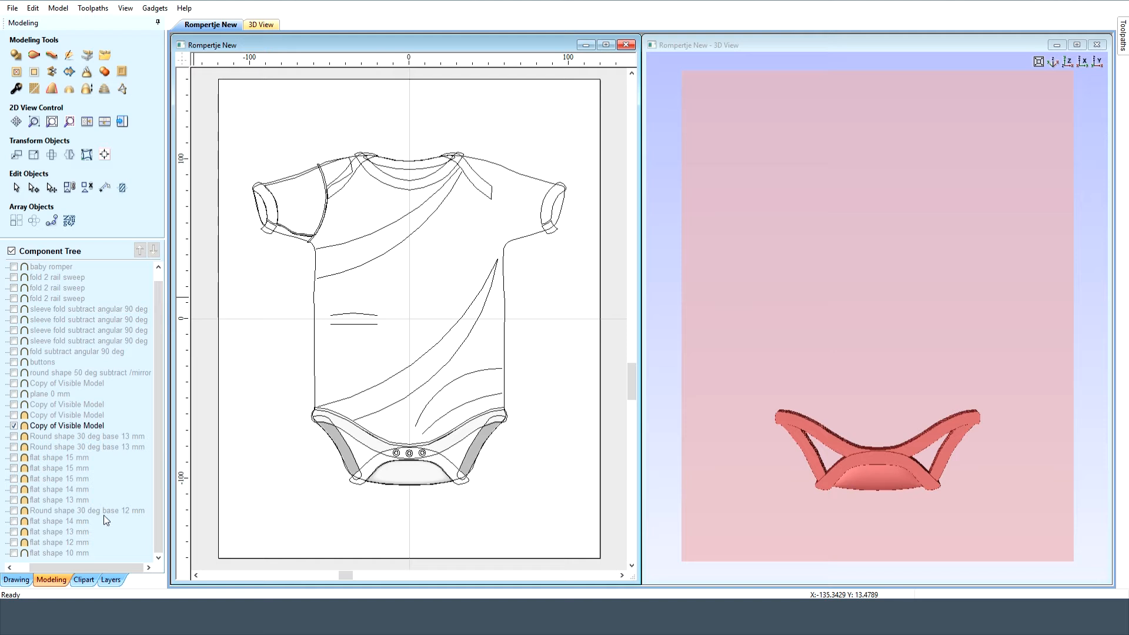
pyautogui.moveTo(87, 520)
pyautogui.click(14, 427)
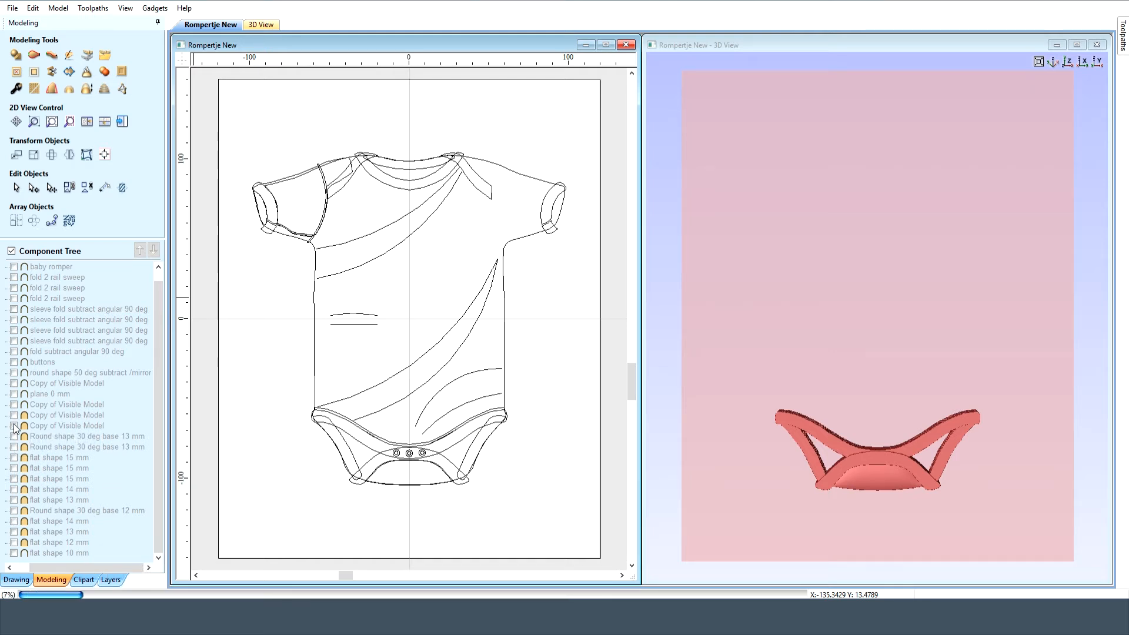
pyautogui.click(14, 415)
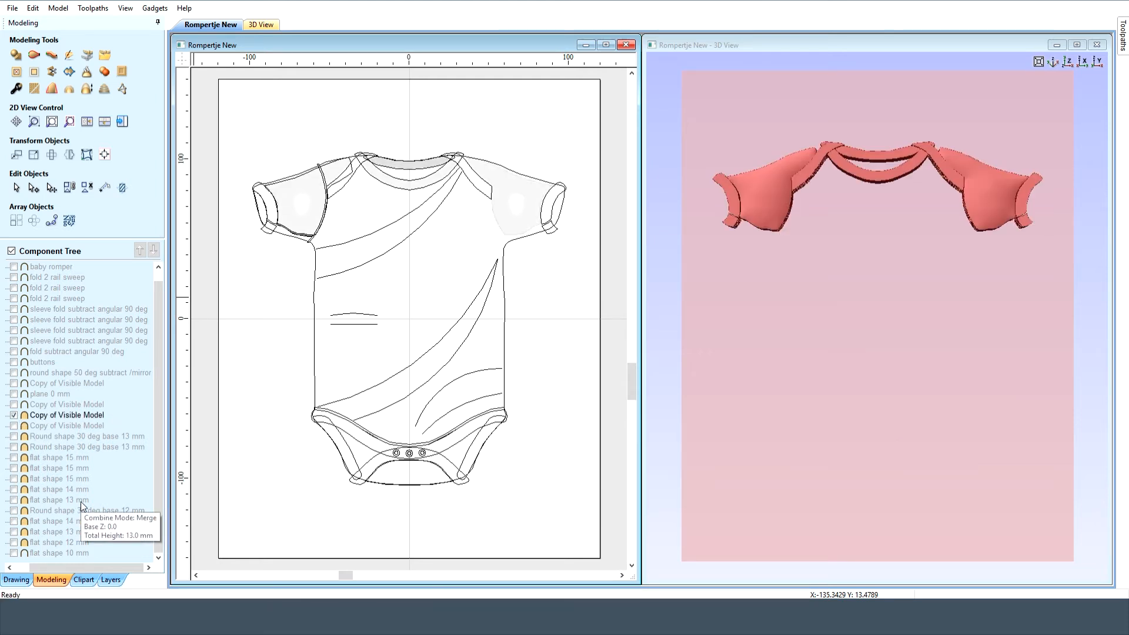
pyautogui.moveTo(83, 510)
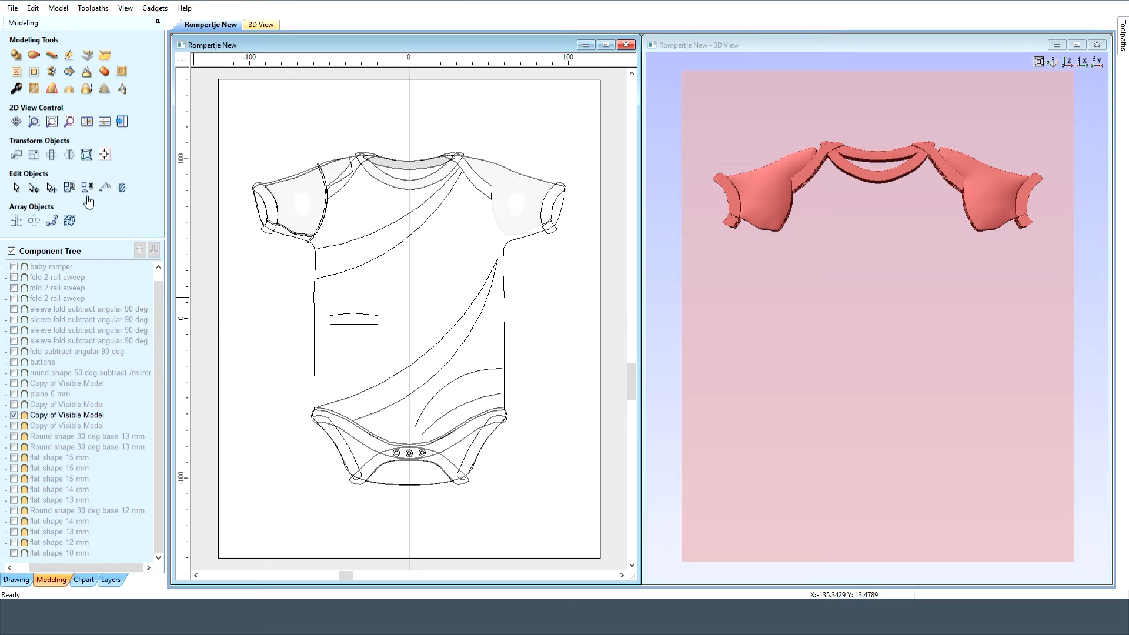
pyautogui.moveTo(13, 419)
pyautogui.click(14, 425)
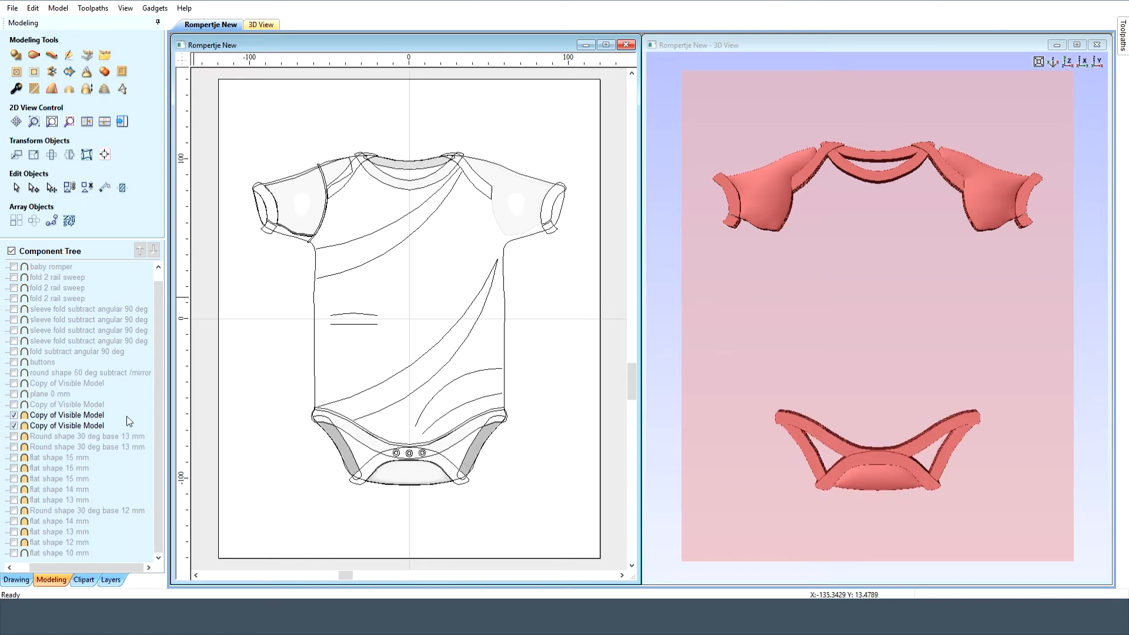
pyautogui.click(14, 553)
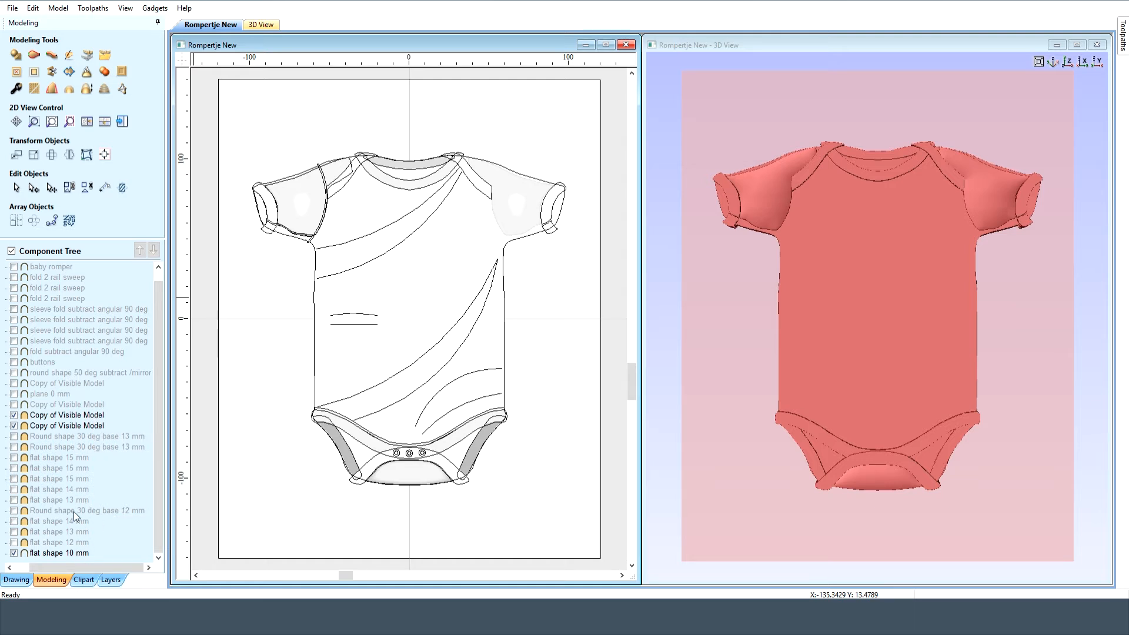
# - Replace the separate parts with the complete romper's Copy of Visible Model, and select its outline vector and component for review
pyautogui.click(13, 553)
pyautogui.click(14, 426)
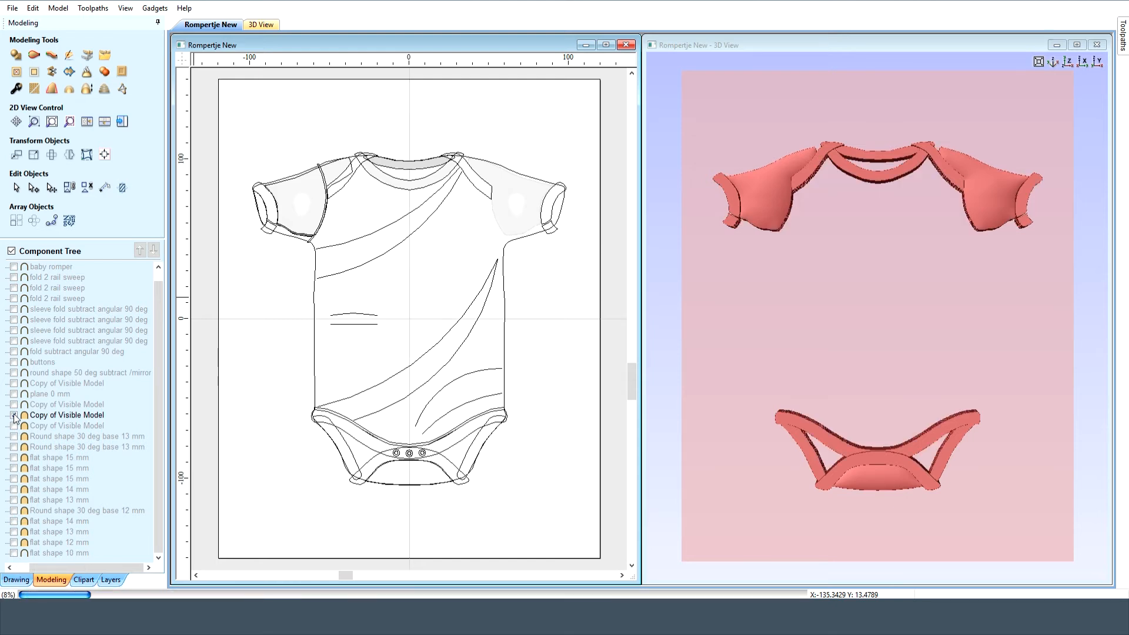
pyautogui.click(14, 416)
pyautogui.click(14, 405)
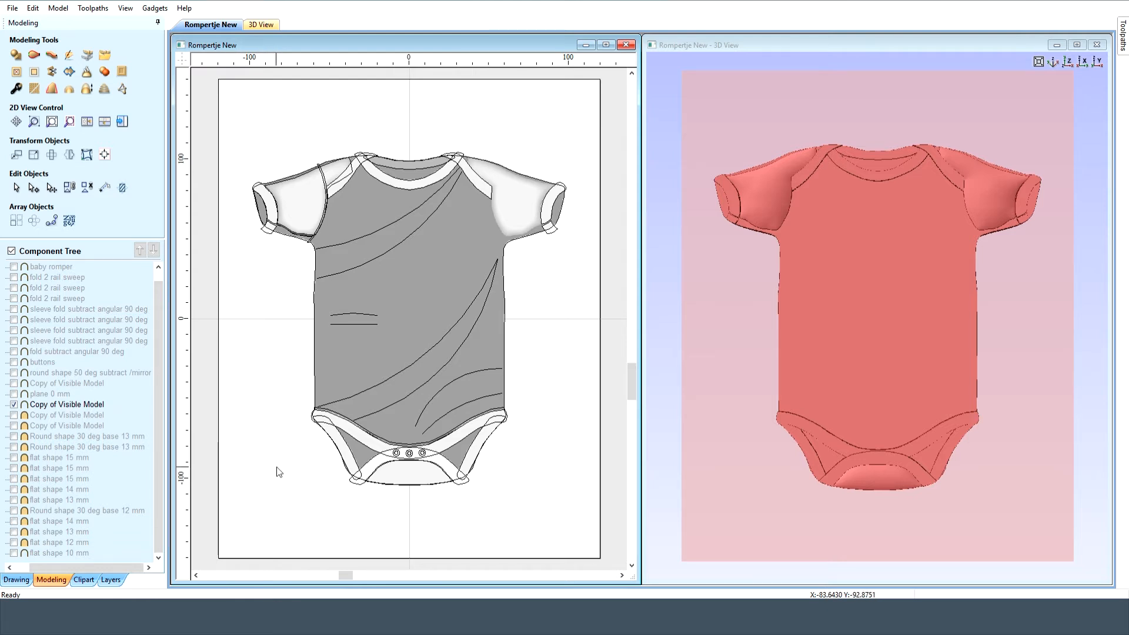
pyautogui.click(294, 241)
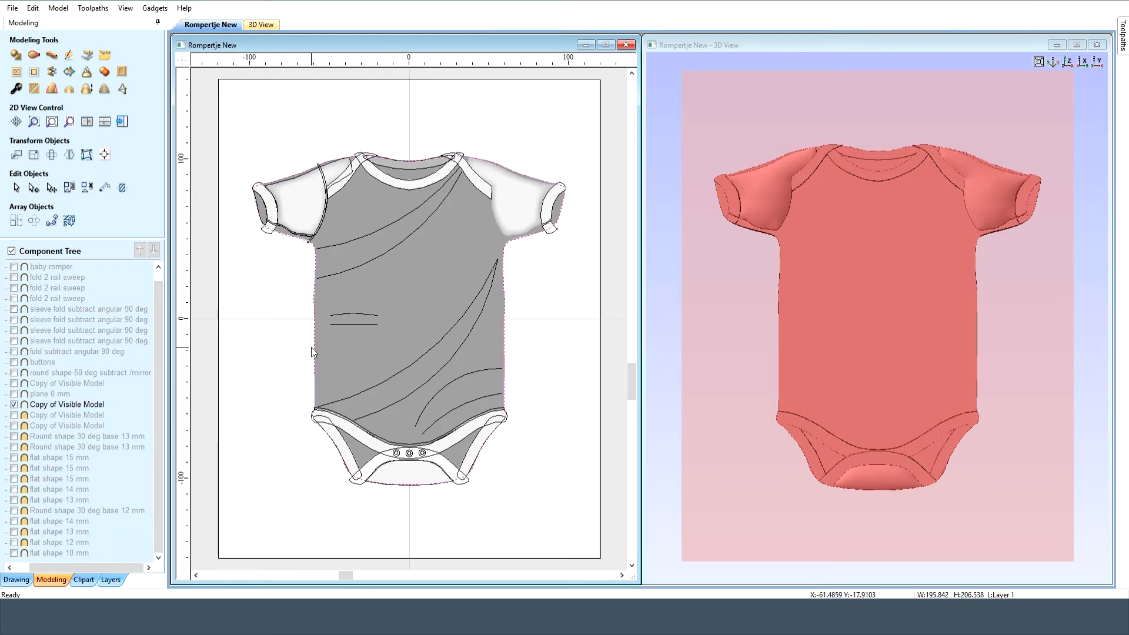
pyautogui.click(103, 404)
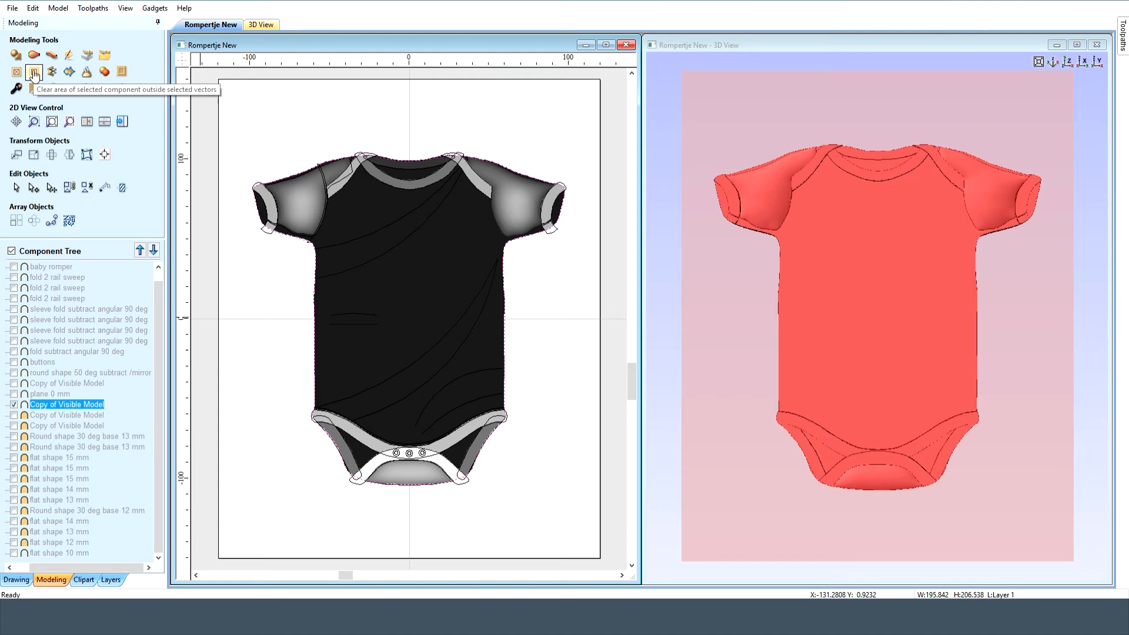
pyautogui.click(119, 404)
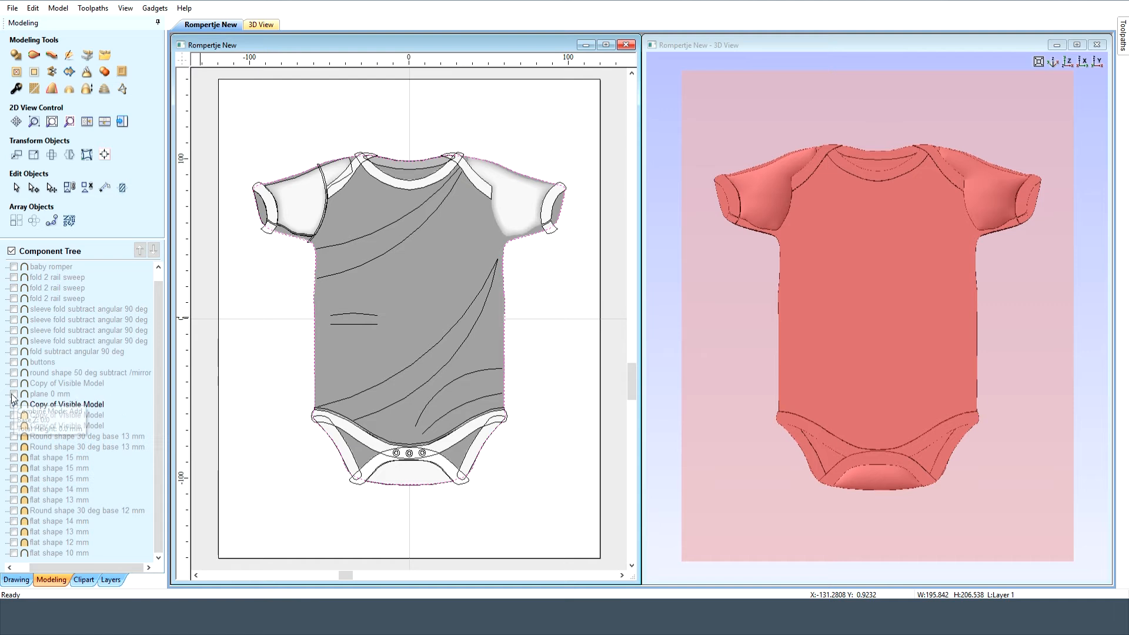
# - Show the plane 0 mm component with its border vector selected, and replace the plane and romper copy with the smoothed Copy of Visible Model
pyautogui.click(13, 395)
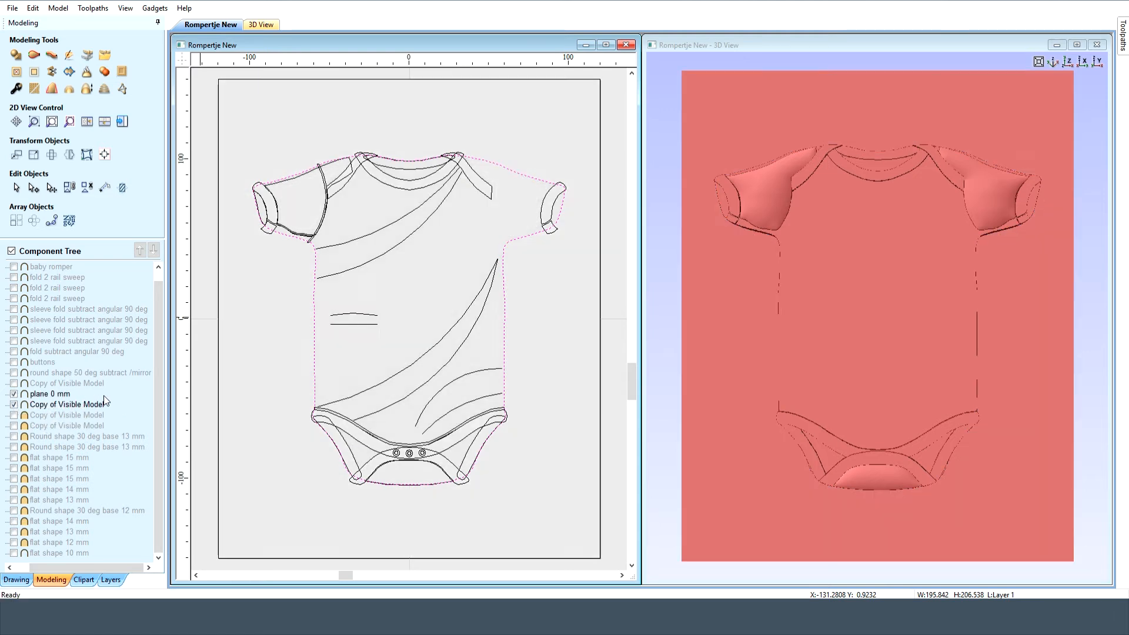
pyautogui.click(234, 79)
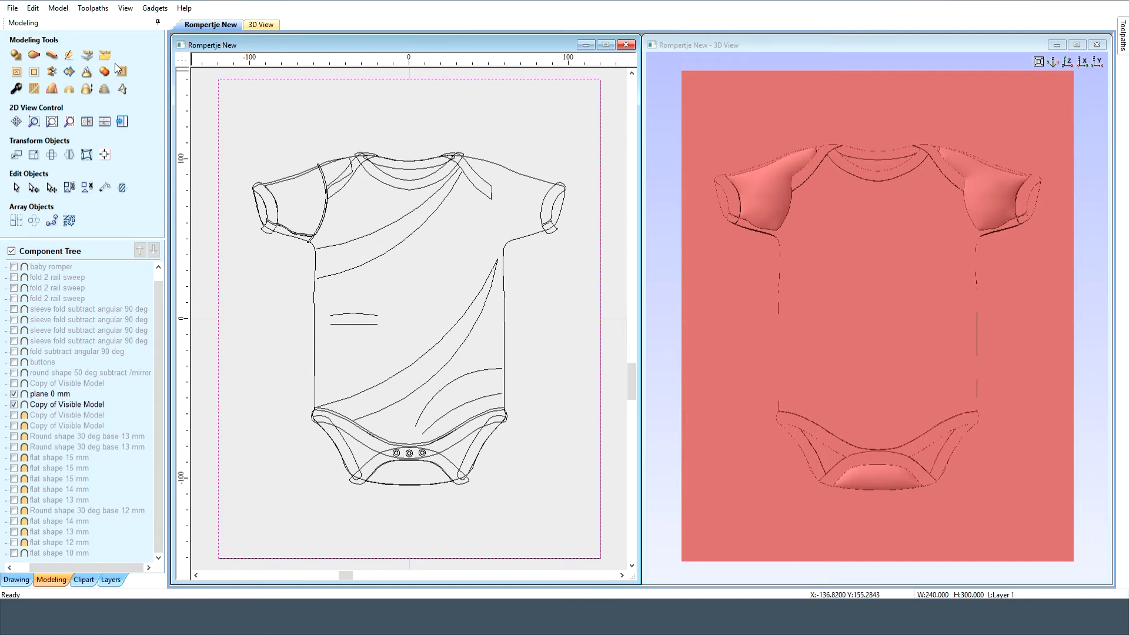
pyautogui.click(14, 394)
pyautogui.click(14, 404)
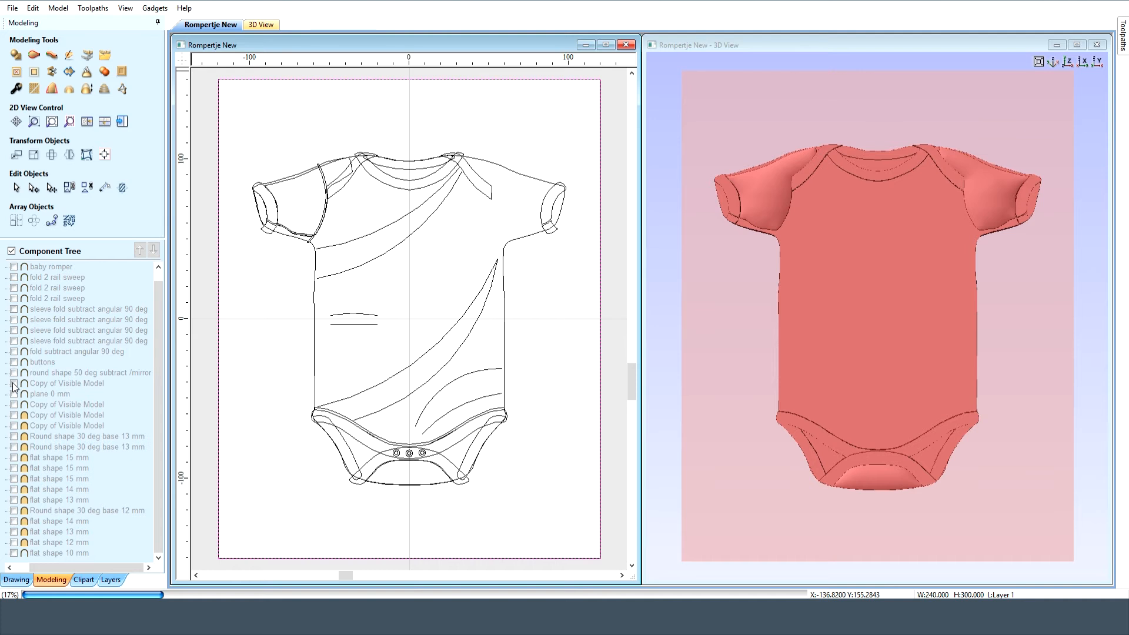
pyautogui.click(14, 383)
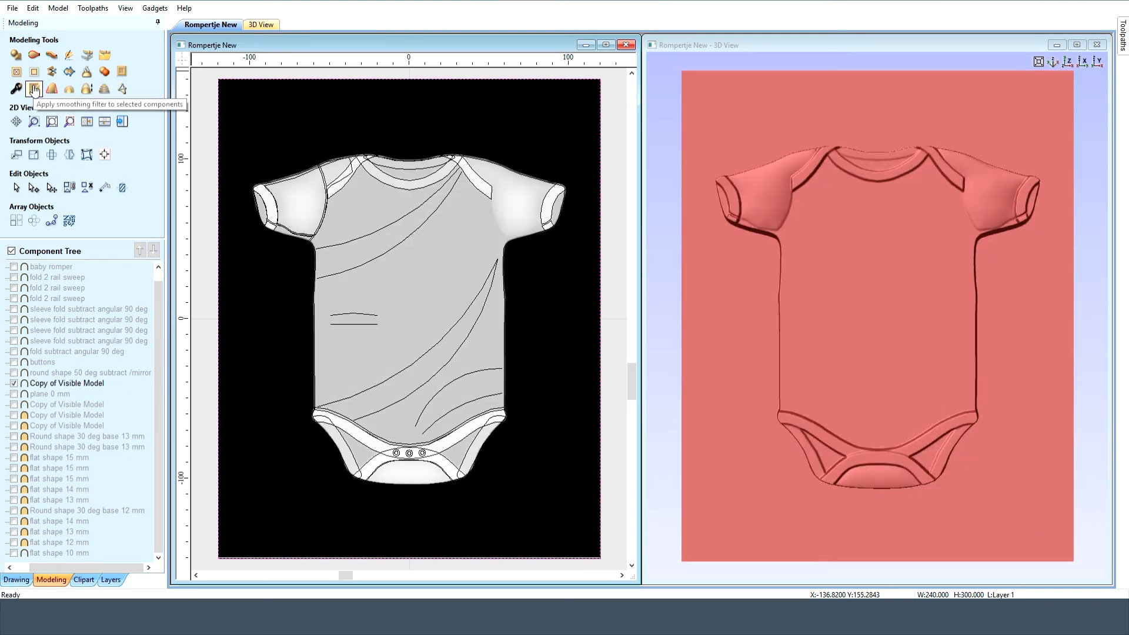
# - Show the 50-degree subtracted round shape, select one sleeve opening's vector and review its Create Shape settings without applying changes
pyautogui.click(14, 373)
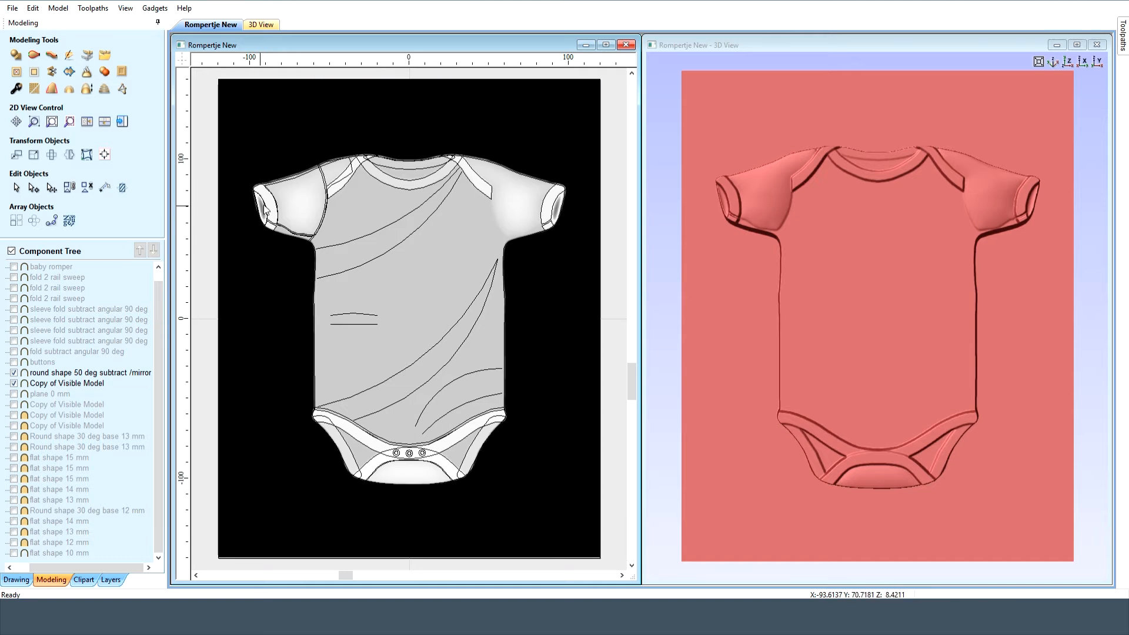
pyautogui.scroll(8, 264, 210)
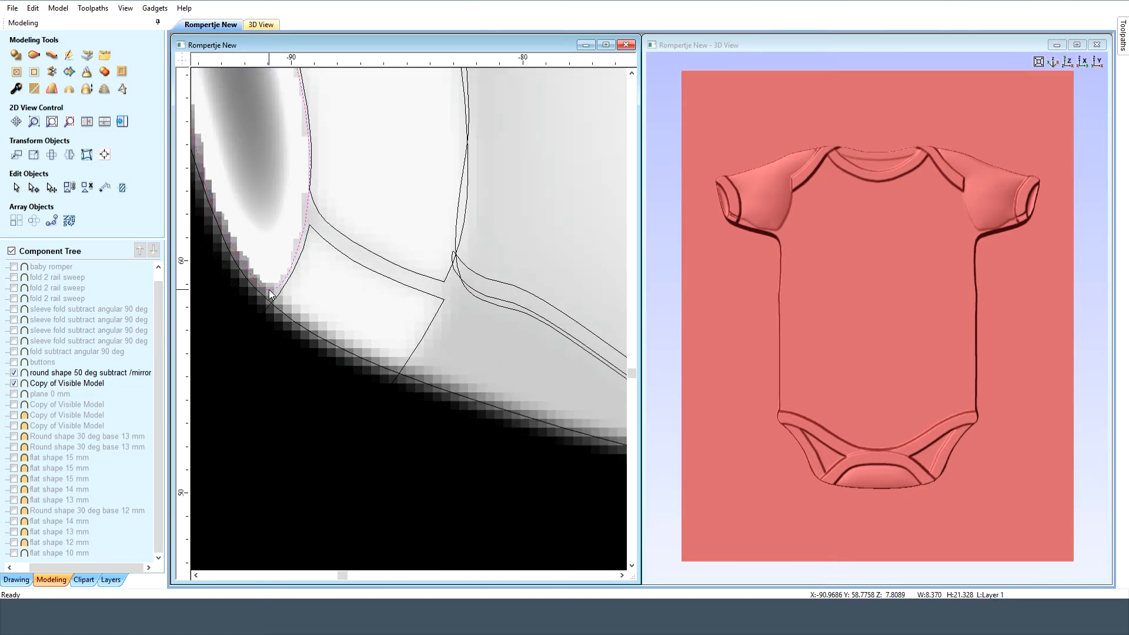
pyautogui.scroll(-8, 270, 289)
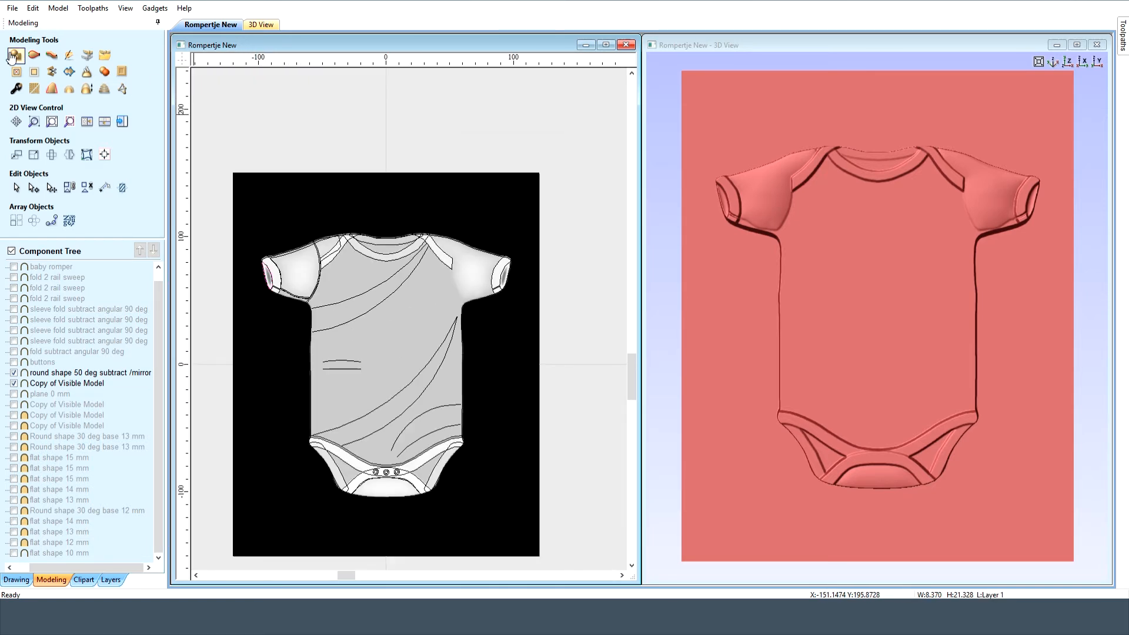
pyautogui.click(14, 56)
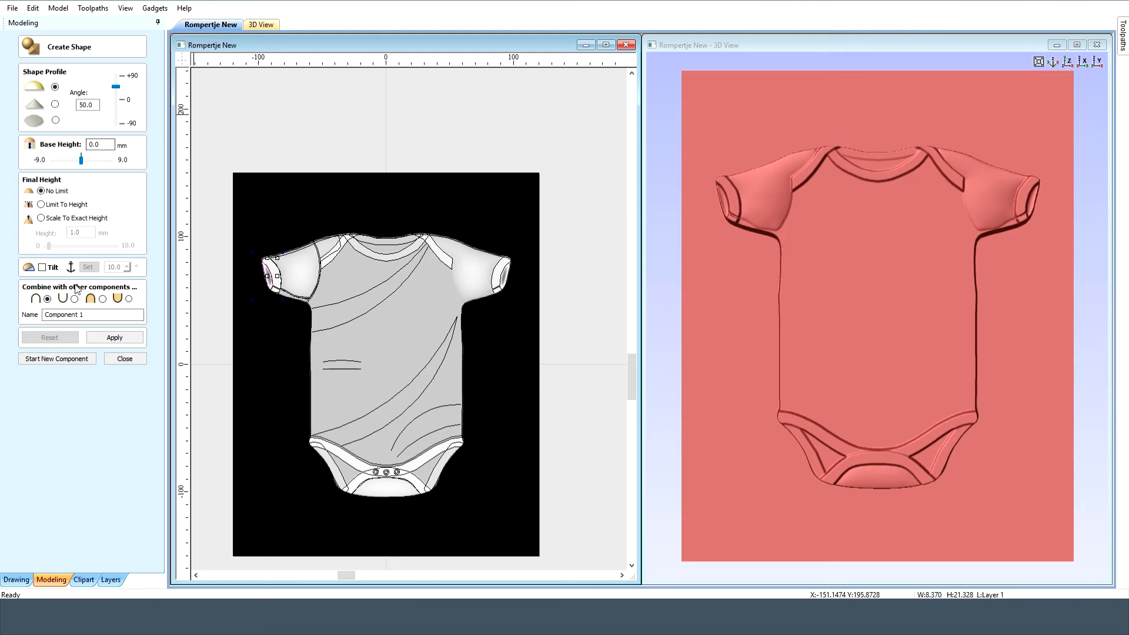
pyautogui.click(125, 359)
pyautogui.click(125, 9)
pyautogui.click(159, 21)
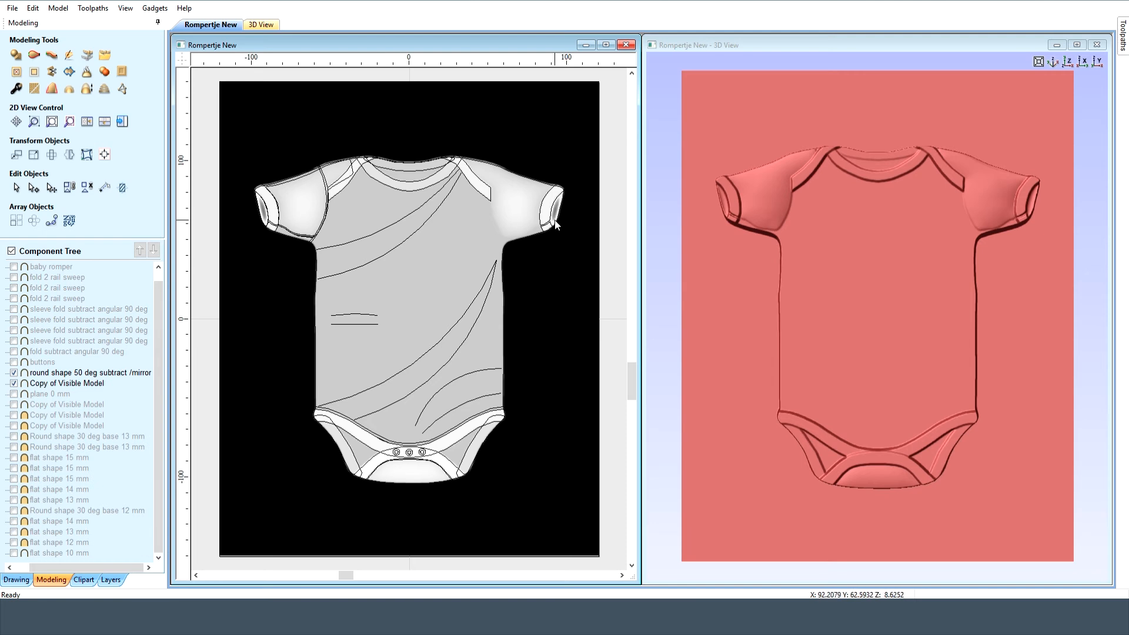
# - Show the buttons component, select its circle vectors and review their Create Shape settings with the component hidden, without applying changes
pyautogui.click(14, 362)
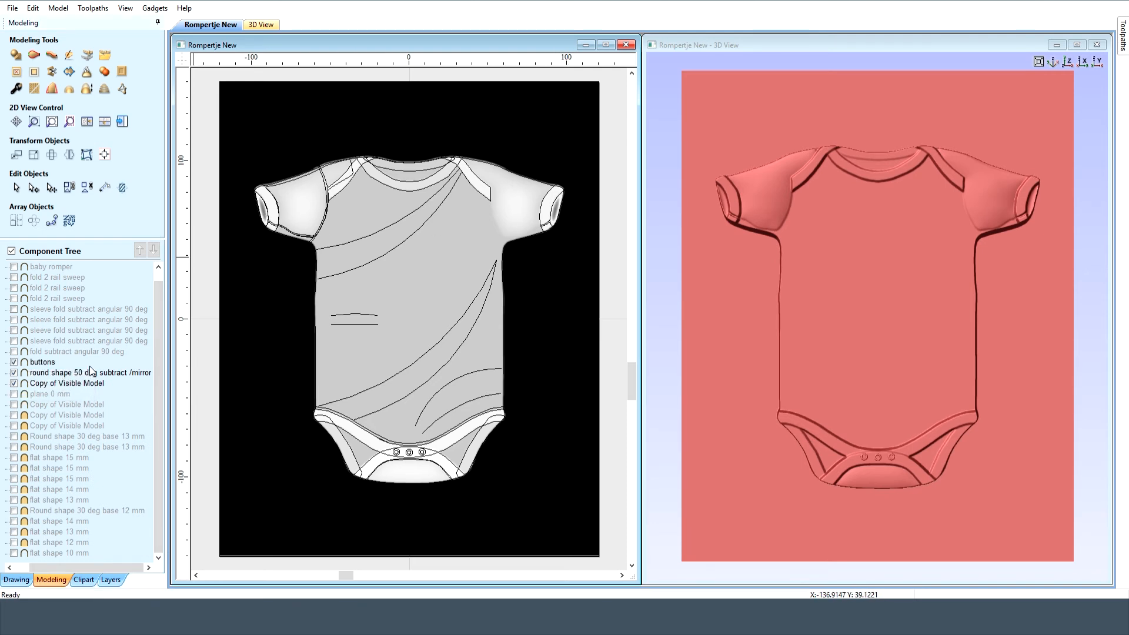
pyautogui.scroll(5, 403, 464)
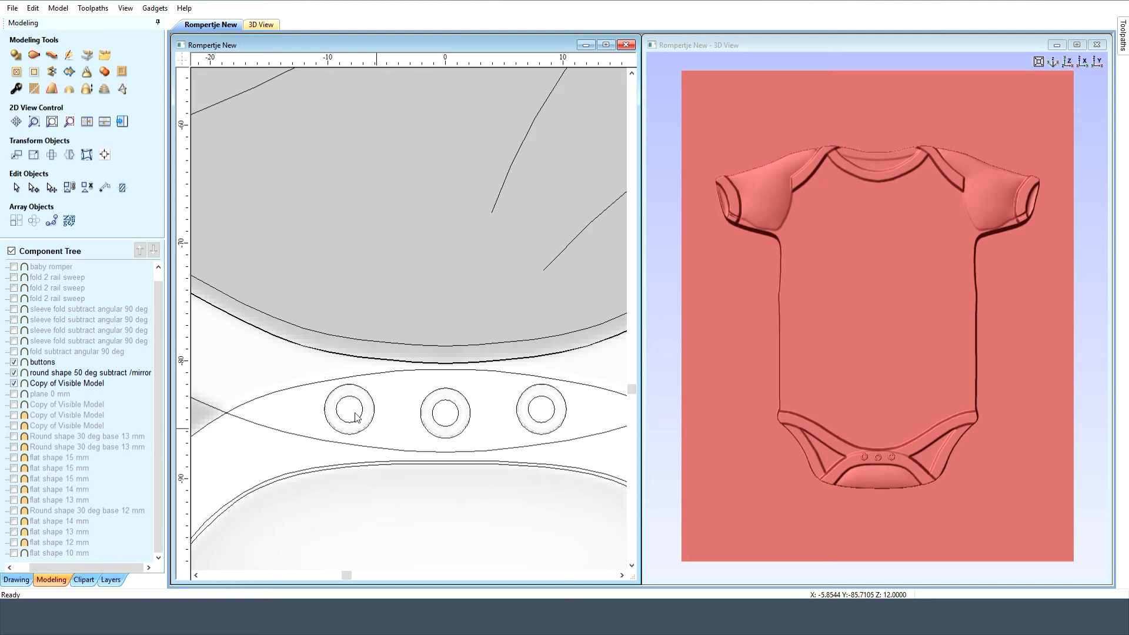
pyautogui.click(341, 397)
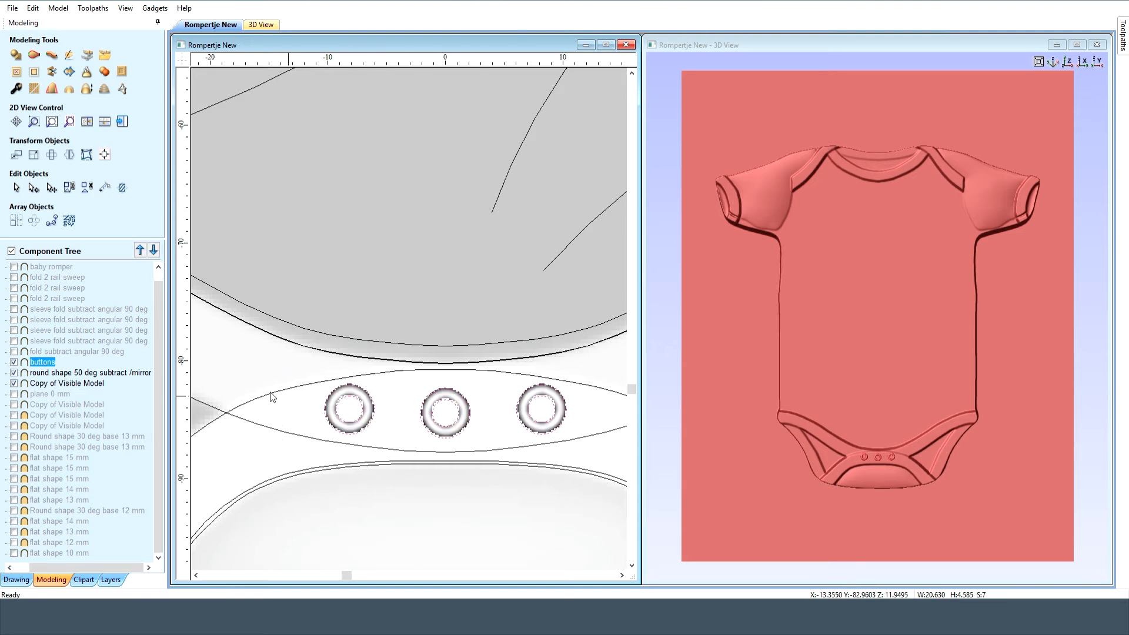
pyautogui.click(14, 363)
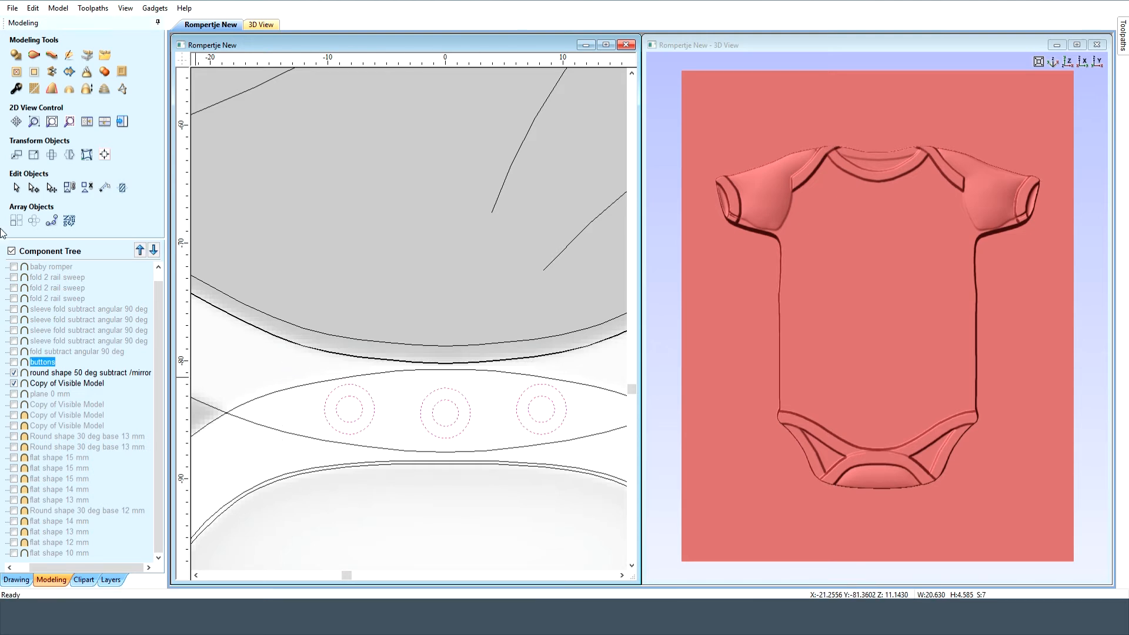
pyautogui.click(15, 55)
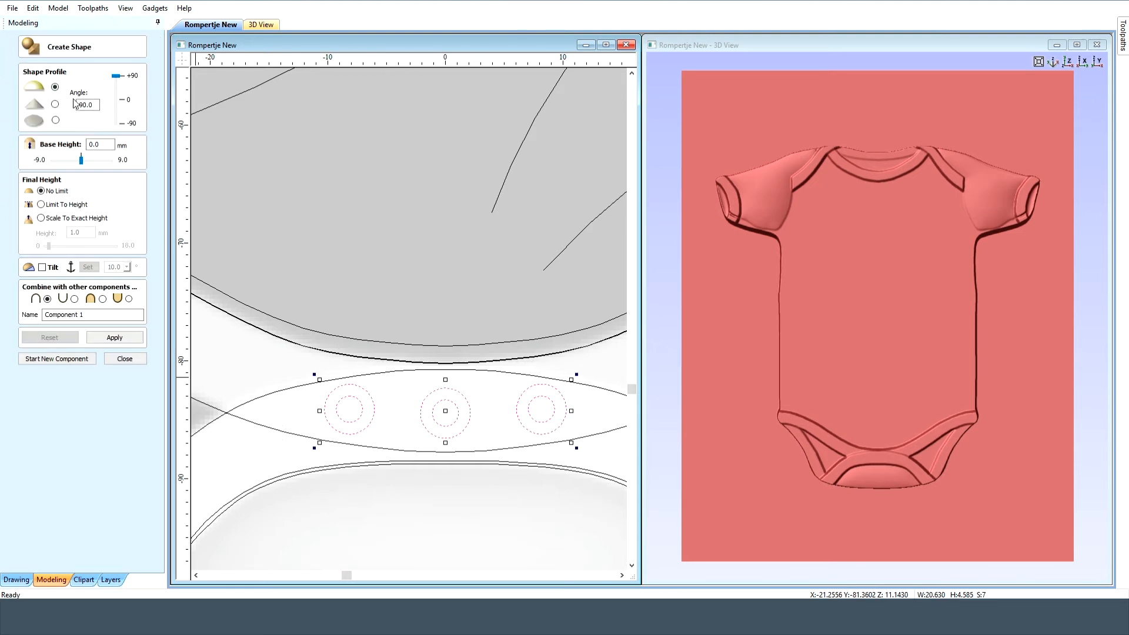
pyautogui.click(124, 359)
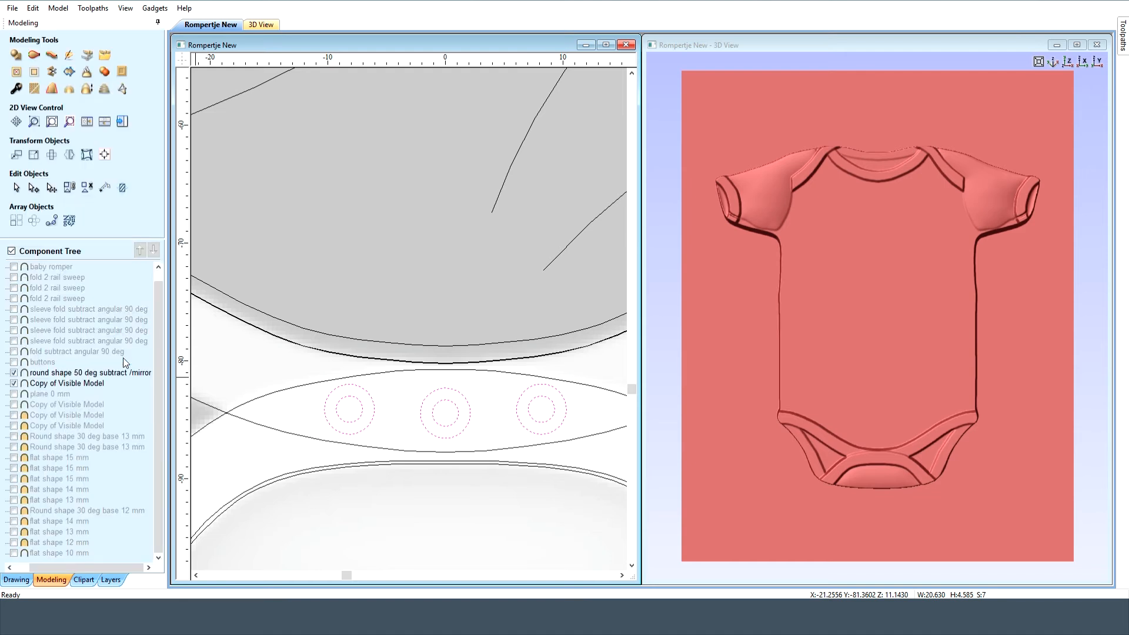
# - Show the buttons component again, restore the full drawing view and deselect the circle vectors
pyautogui.click(15, 363)
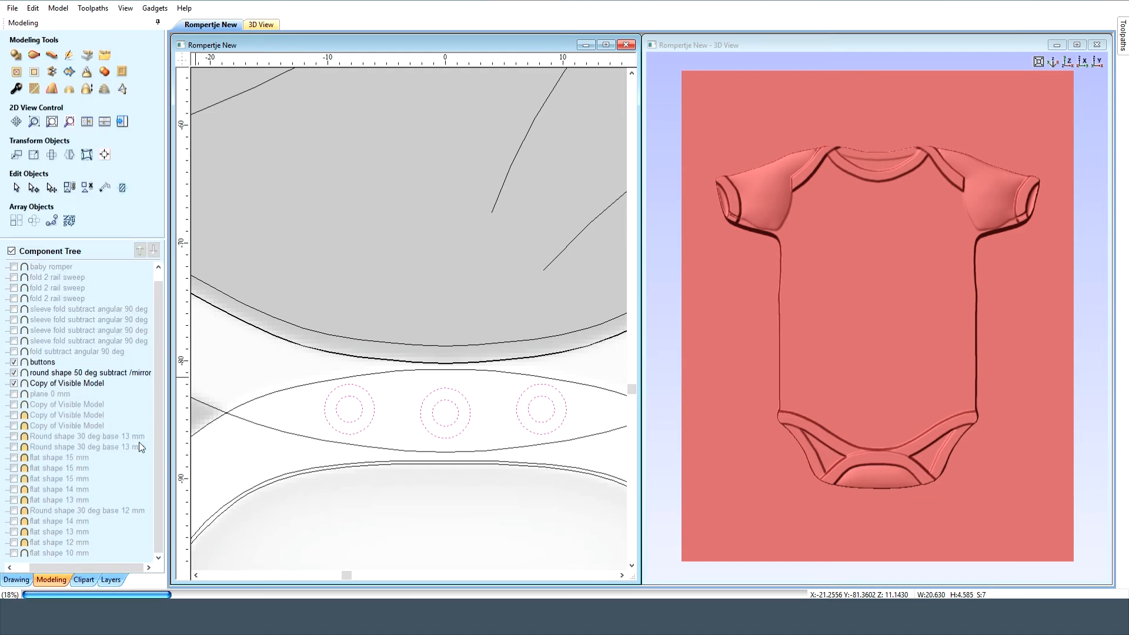
pyautogui.click(126, 8)
pyautogui.click(134, 19)
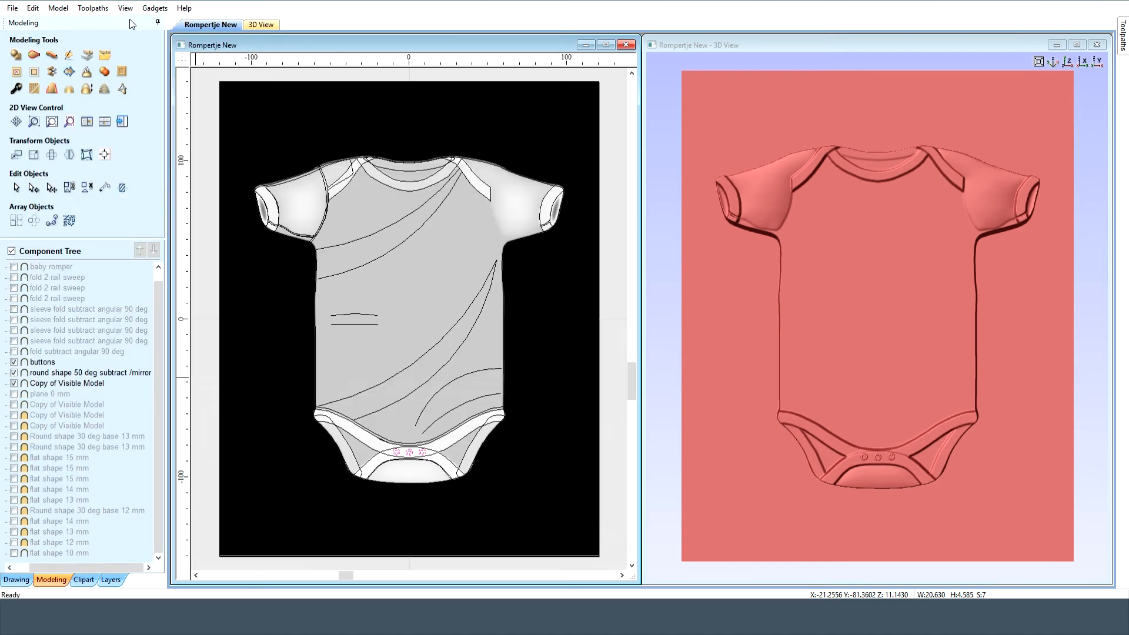
pyautogui.click(200, 140)
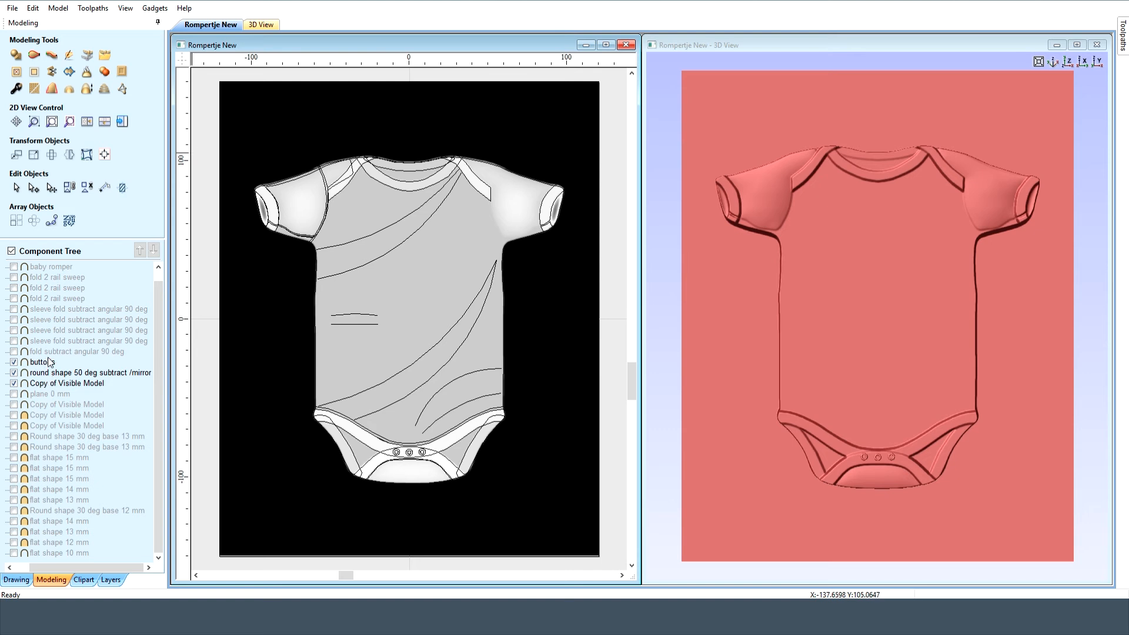
# - Show the "fold subtract angular 90 deg" component and select its vector along the romper's lower band
pyautogui.click(14, 352)
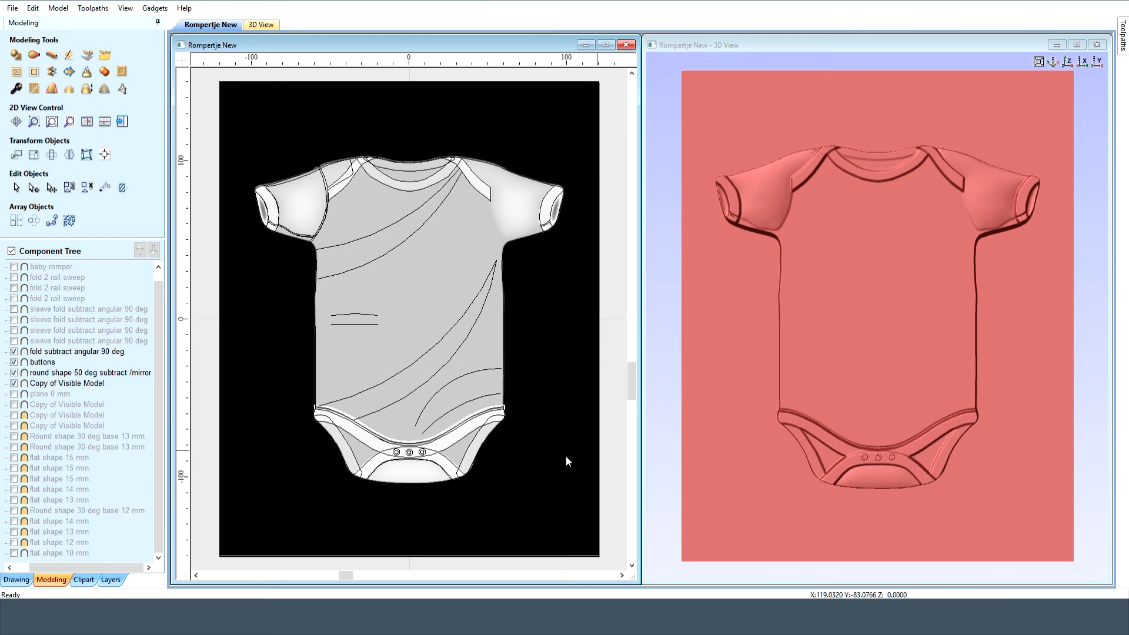
pyautogui.scroll(5, 356, 446)
pyautogui.click(361, 444)
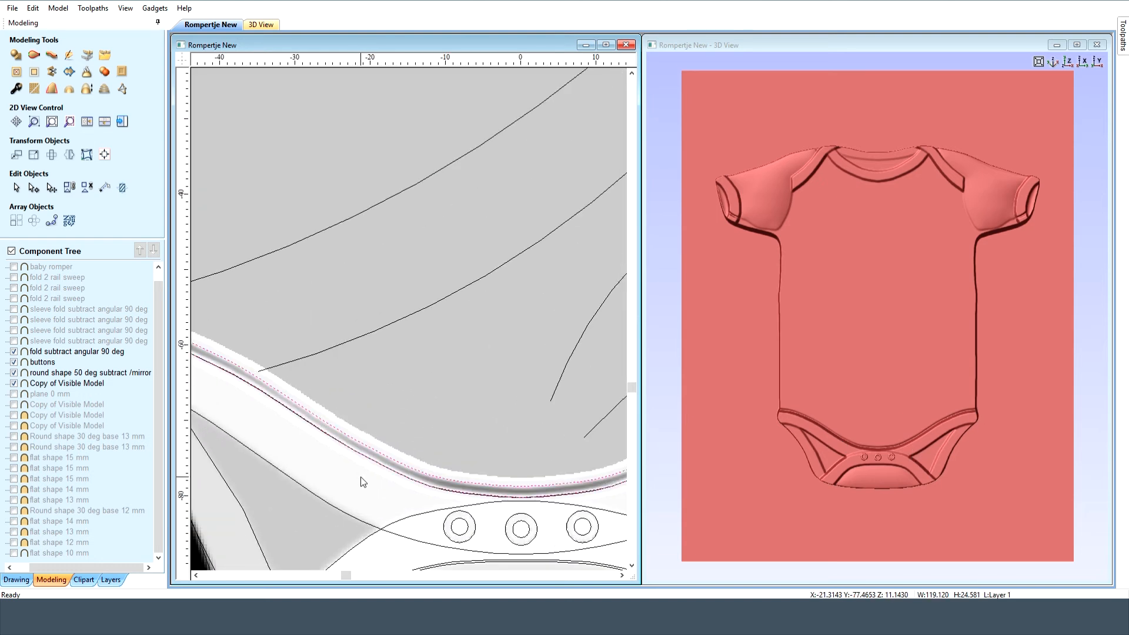
# - Review the fold vector's Create Shape settings with an angular profile at 90 degrees in subtract mode, without applying them
pyautogui.click(16, 54)
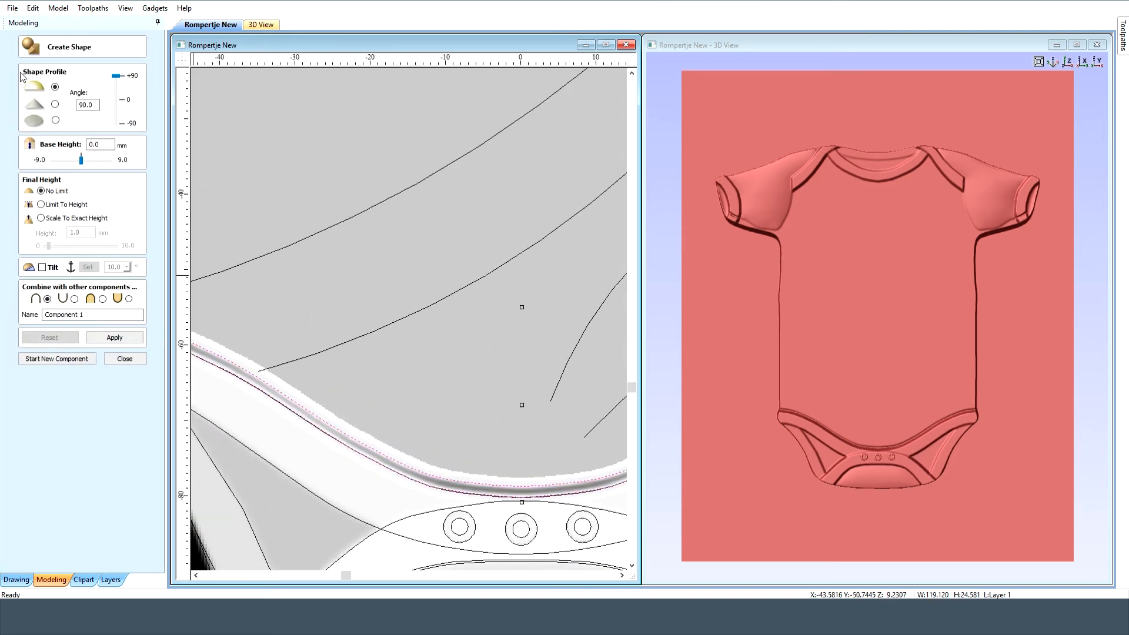
pyautogui.click(58, 107)
pyautogui.click(74, 299)
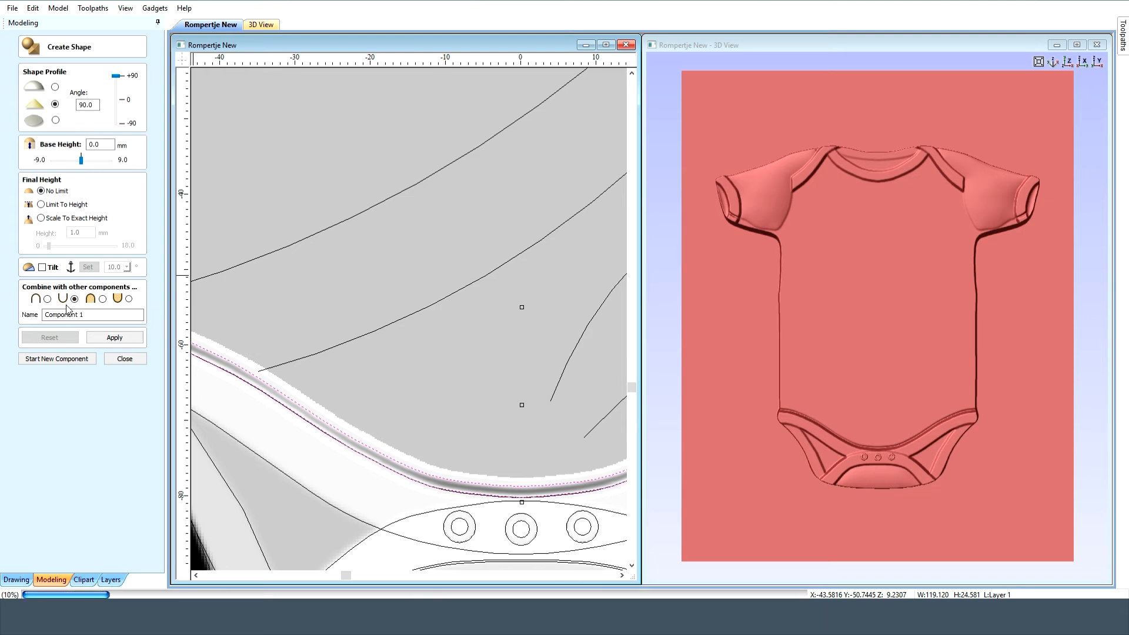
pyautogui.click(126, 358)
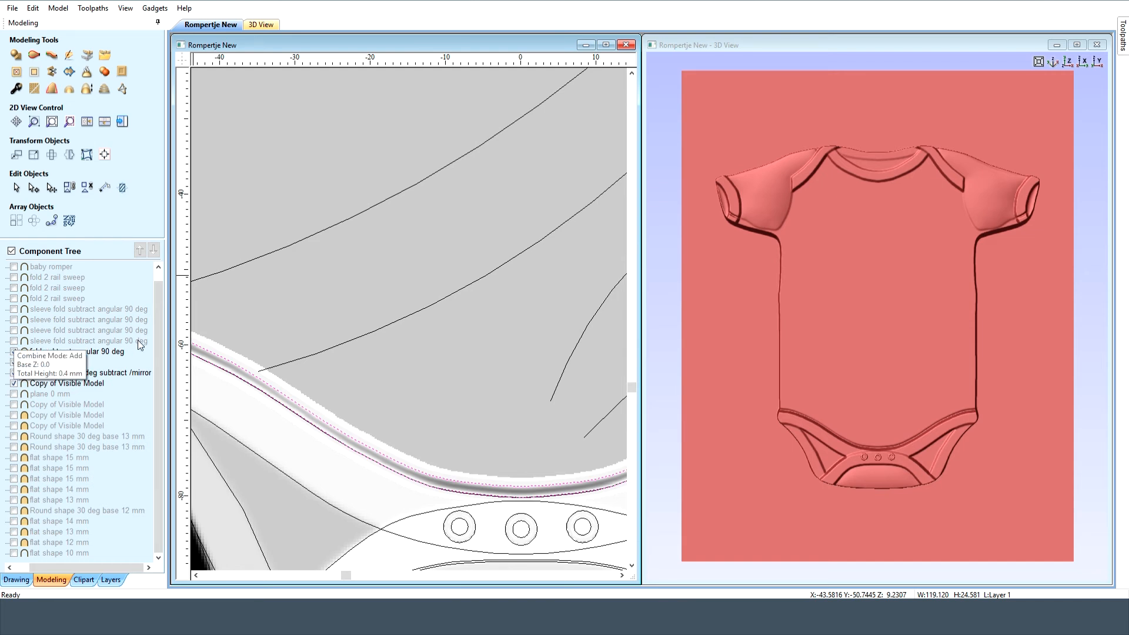
# - Show the lowest three "sleeve fold subtract angular 90 deg" components in the component tree
pyautogui.click(15, 342)
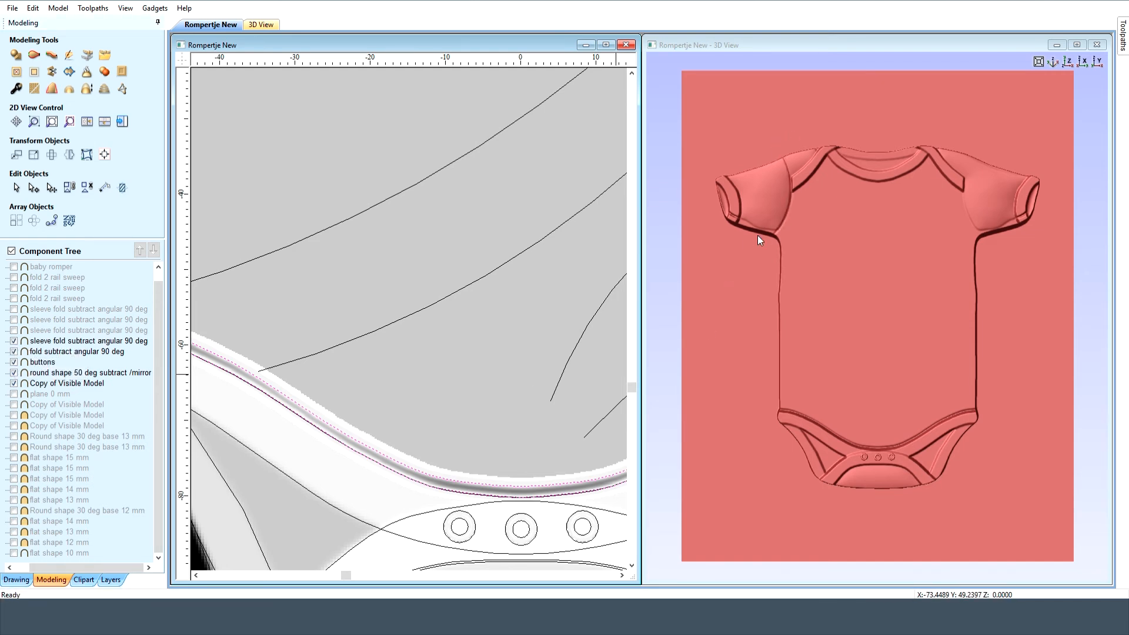
pyautogui.click(117, 13)
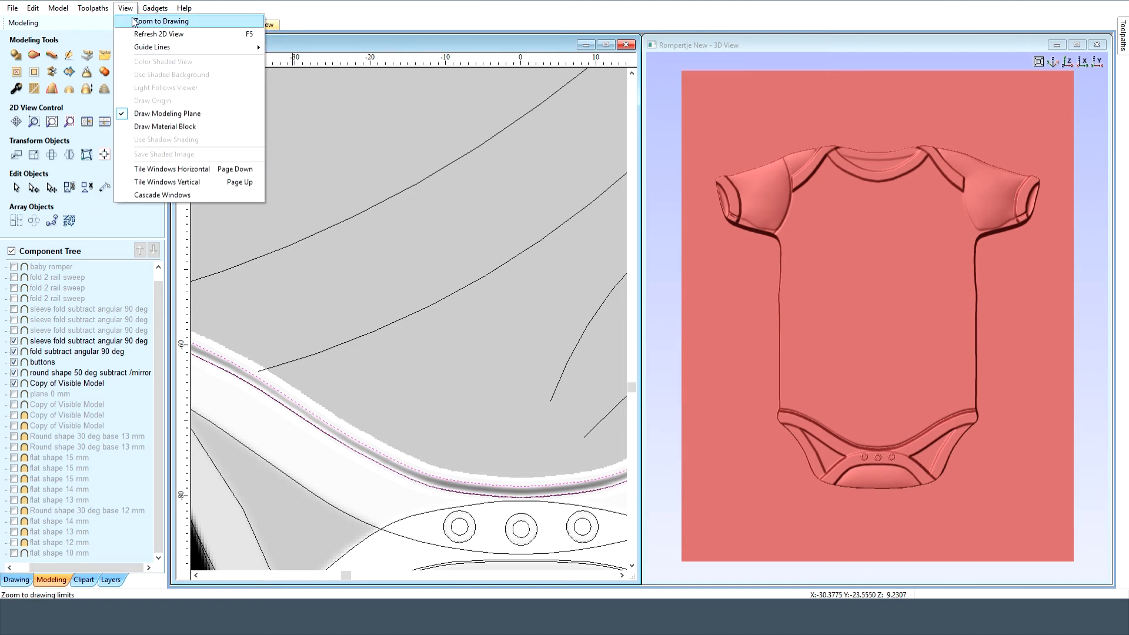
pyautogui.click(177, 18)
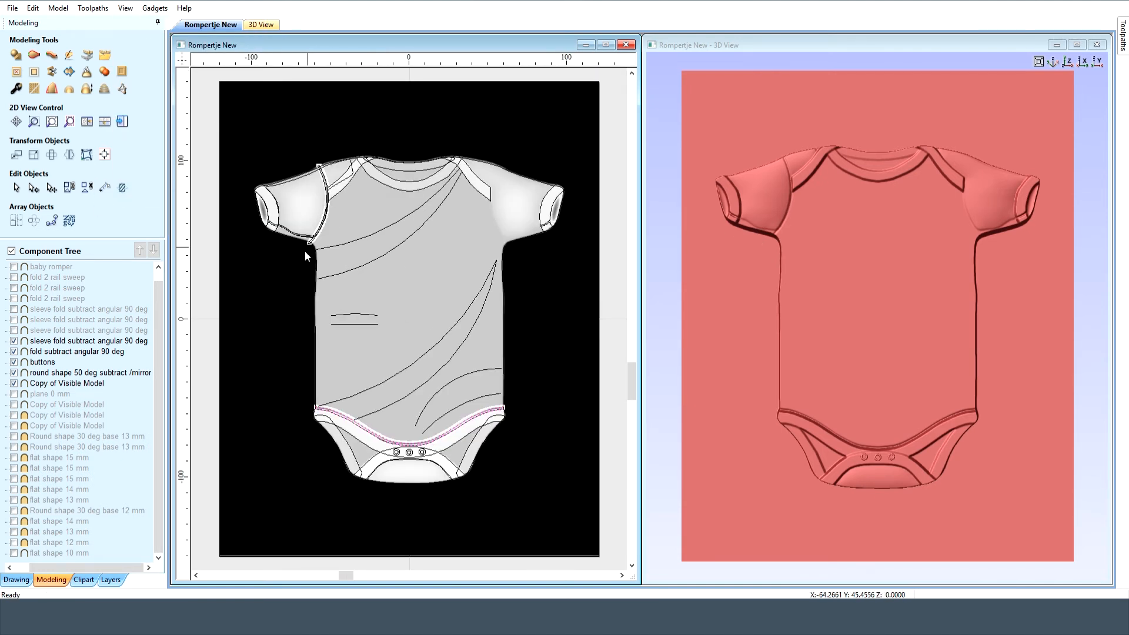
pyautogui.click(14, 331)
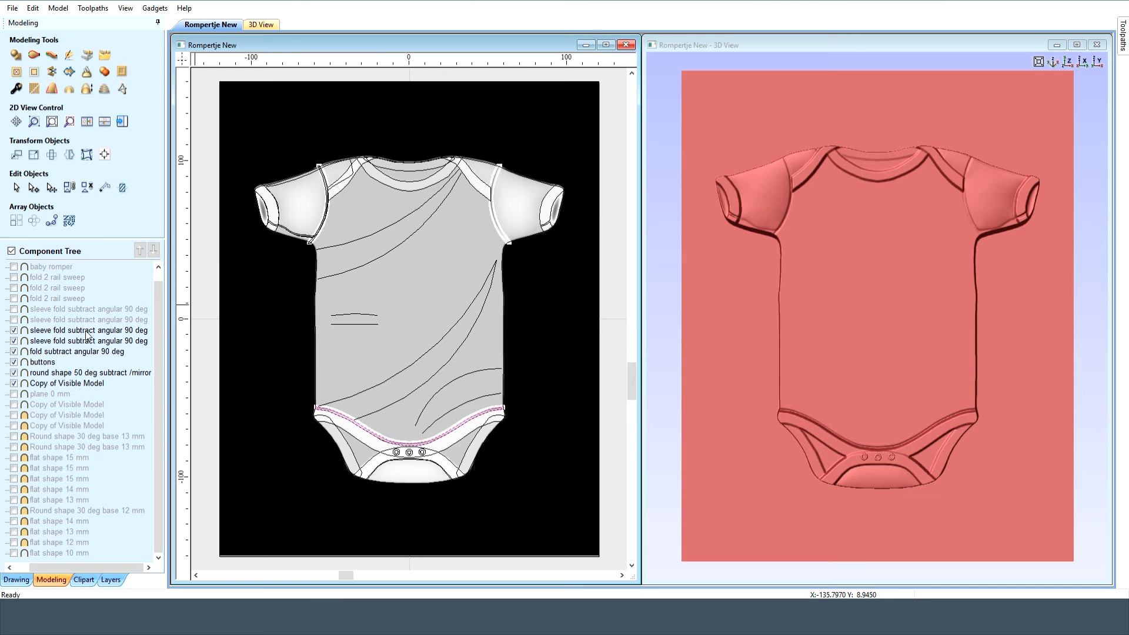
pyautogui.click(14, 320)
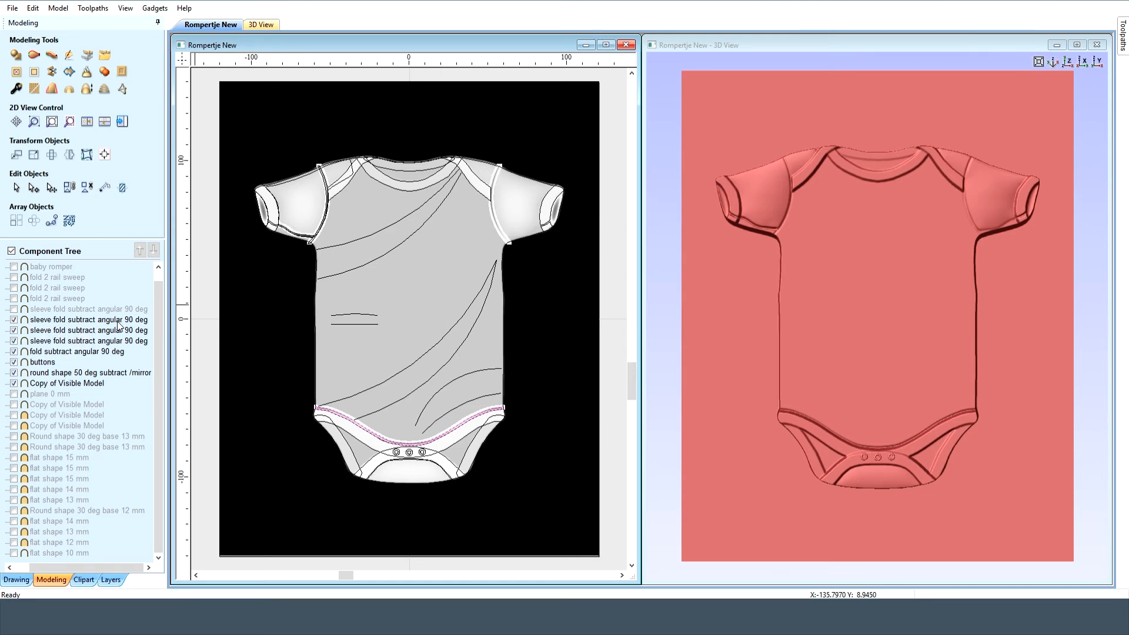
# - Select the narrow fold vector along the underside of the left-hand sleeve and show the remaining sleeve fold component
pyautogui.scroll(6, 273, 246)
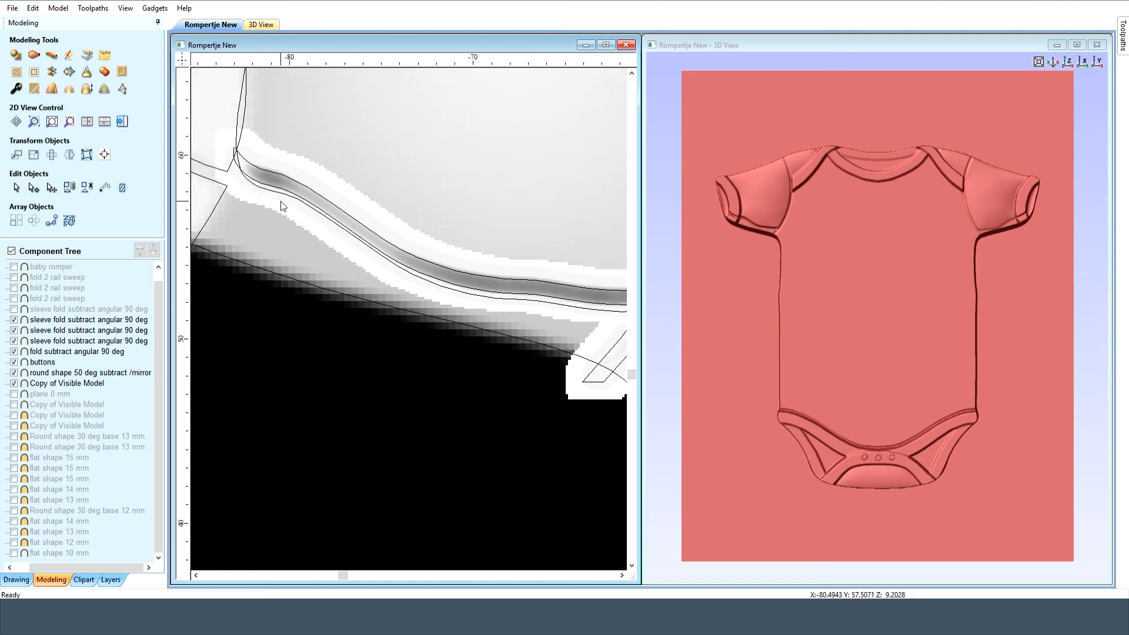
pyautogui.click(269, 181)
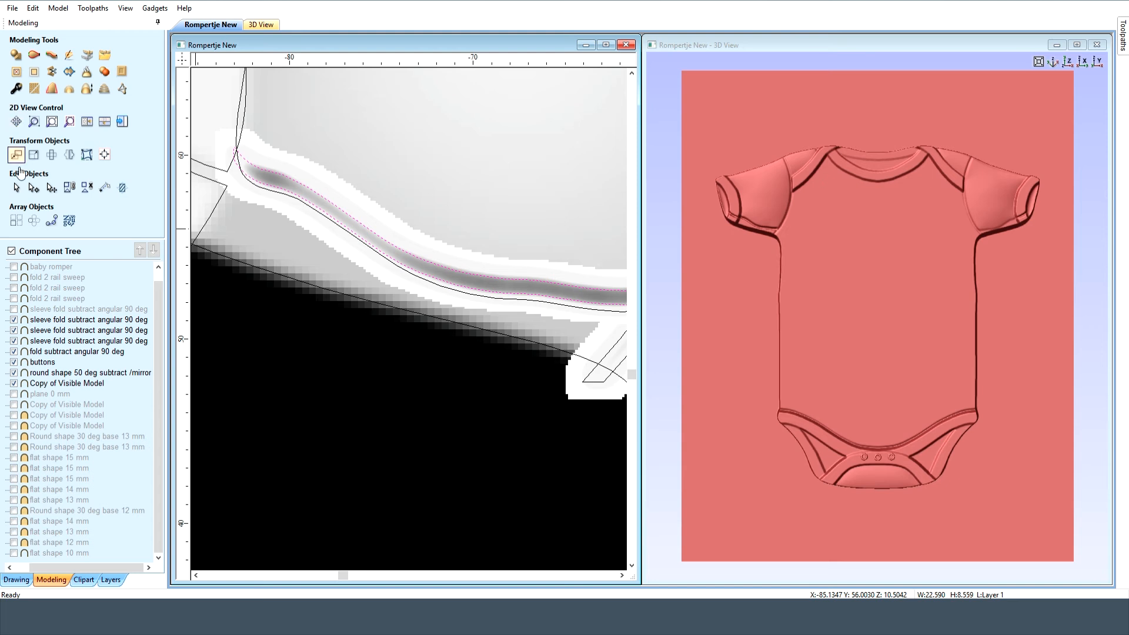
pyautogui.click(14, 309)
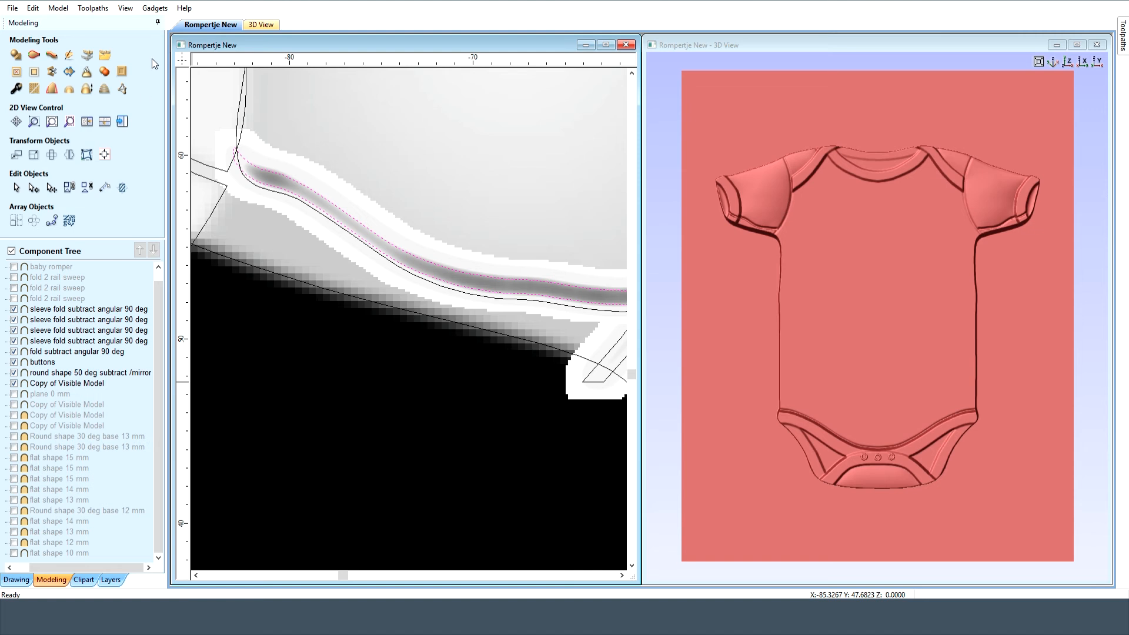
# - Restore the full drawing view and clear the vector and component selections
pyautogui.click(125, 7)
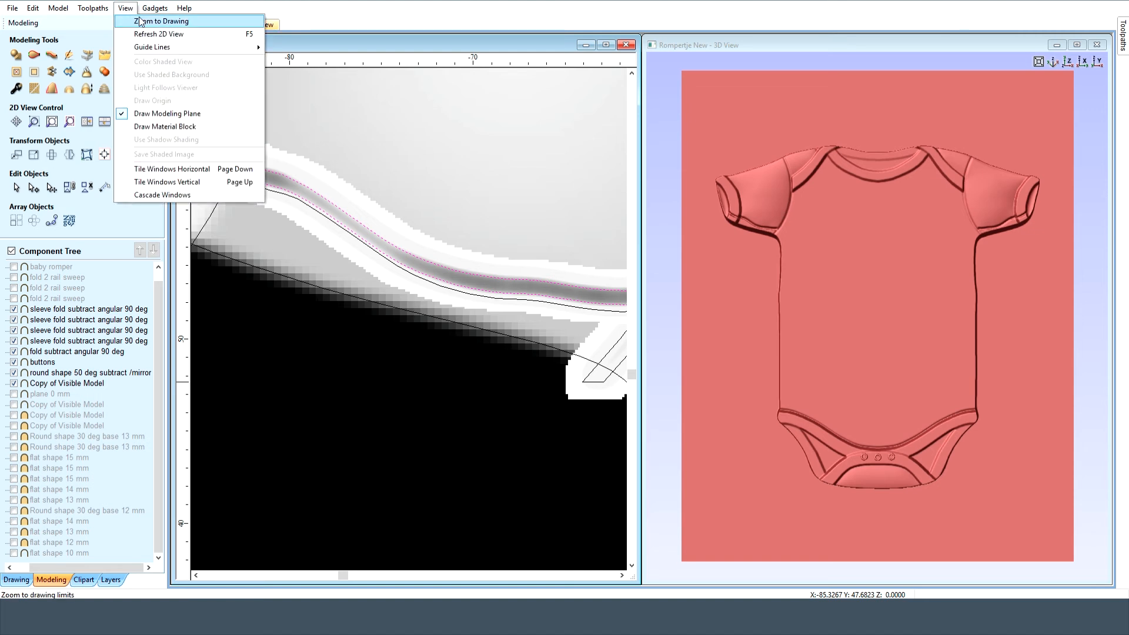
pyautogui.click(158, 20)
pyautogui.click(206, 166)
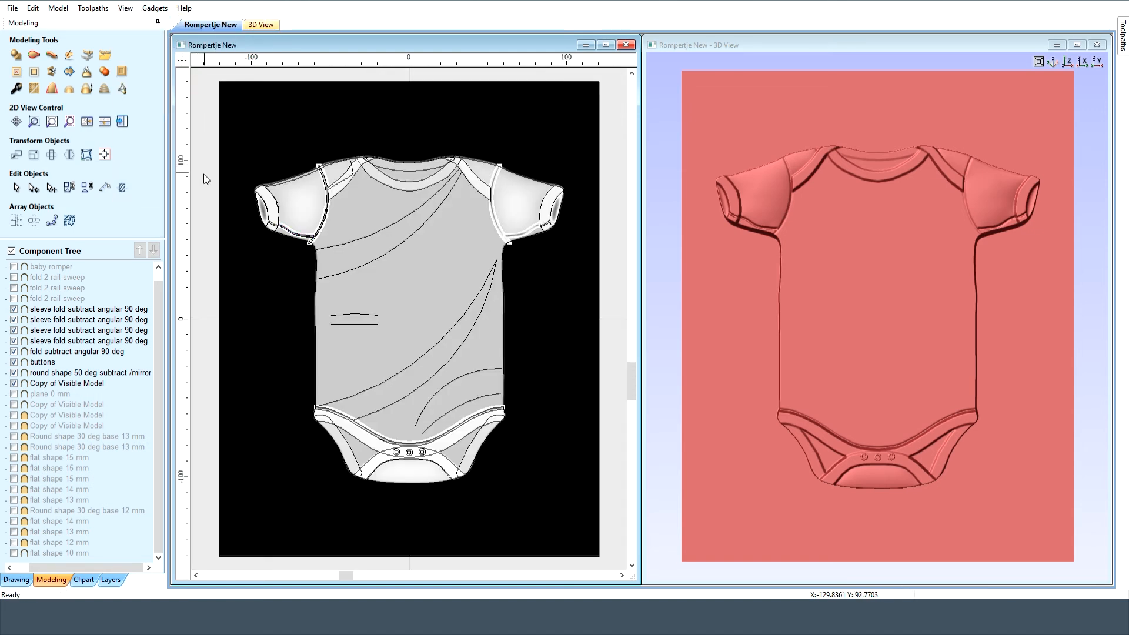
pyautogui.click(83, 309)
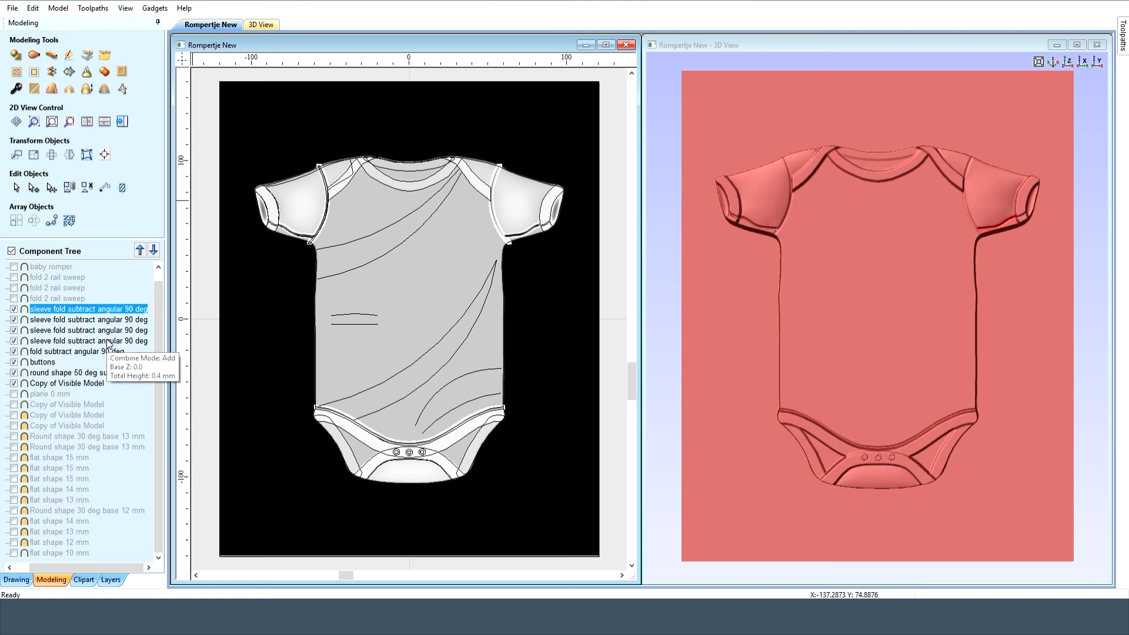
pyautogui.click(99, 297)
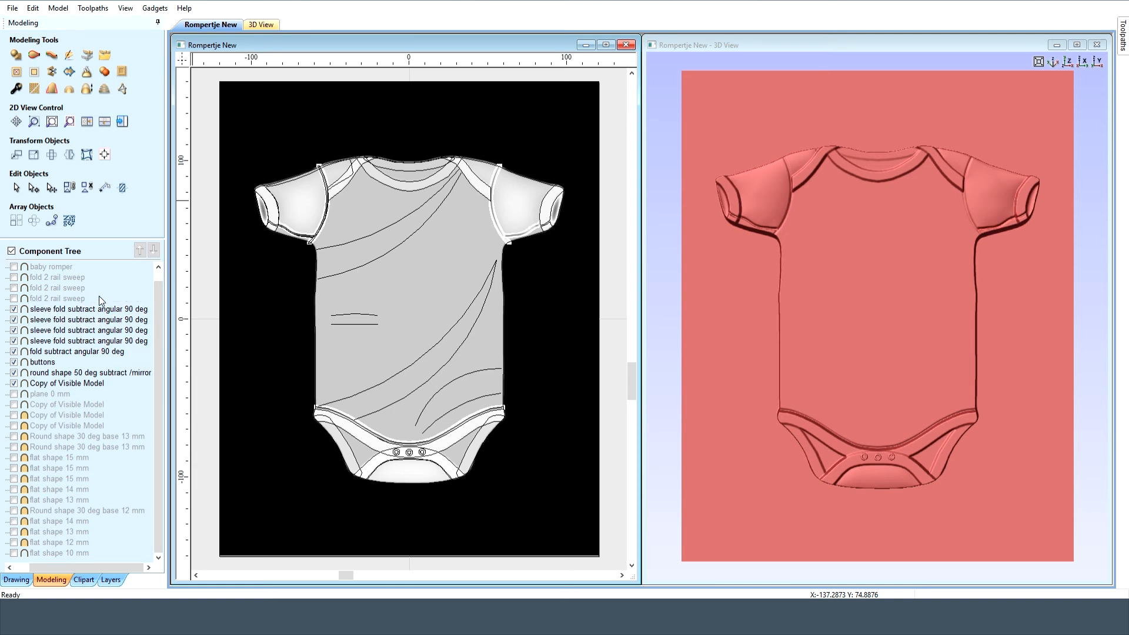
# - Preview the long diagonal "fold 2 rail sweep" component, hide it again and select its two rail vectors
pyautogui.click(15, 299)
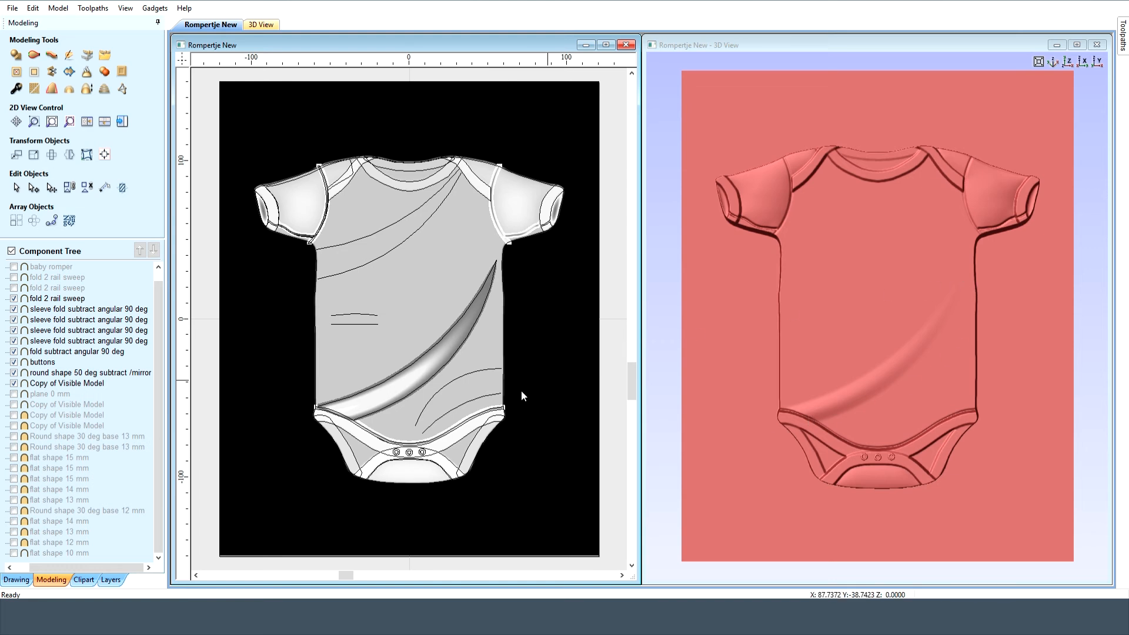
pyautogui.click(15, 299)
pyautogui.click(372, 387)
pyautogui.keyDown('shift'); pyautogui.click(390, 404); pyautogui.keyUp('shift')
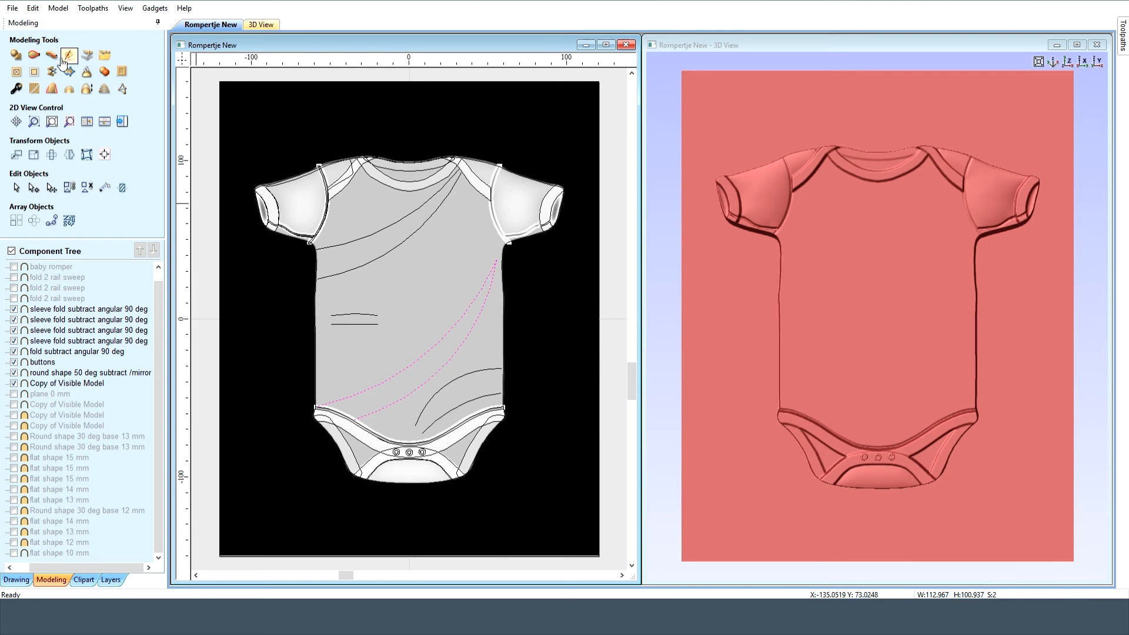
# - Demonstrate the long fold's Two Rail Sweep with the straight line and shallow arc as cross sections, without applying it
pyautogui.click(35, 55)
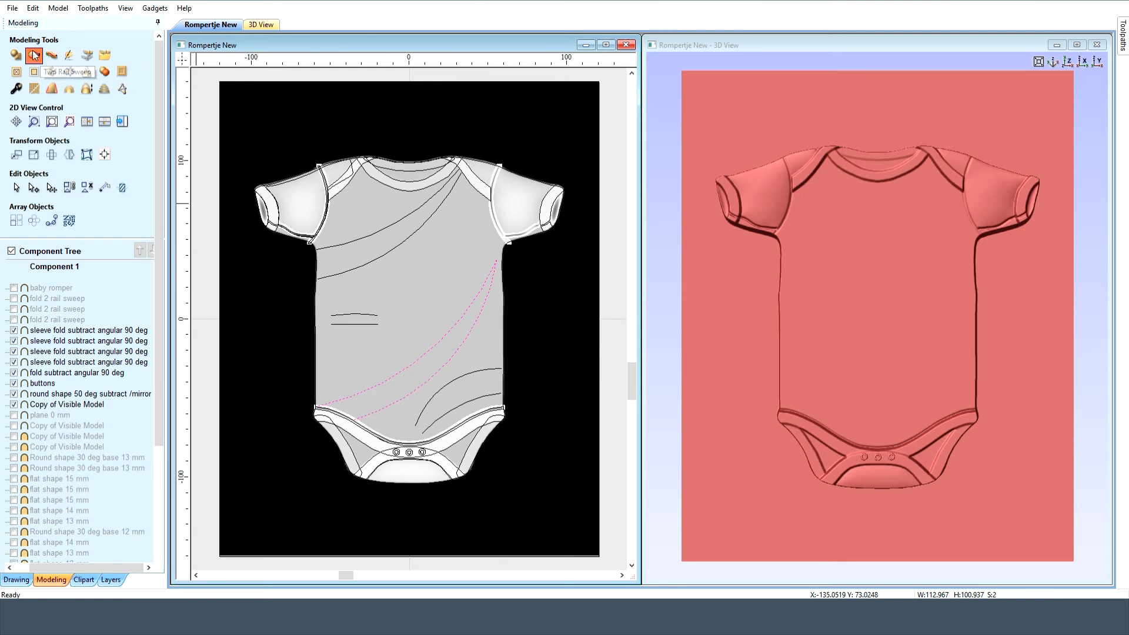
pyautogui.click(355, 324)
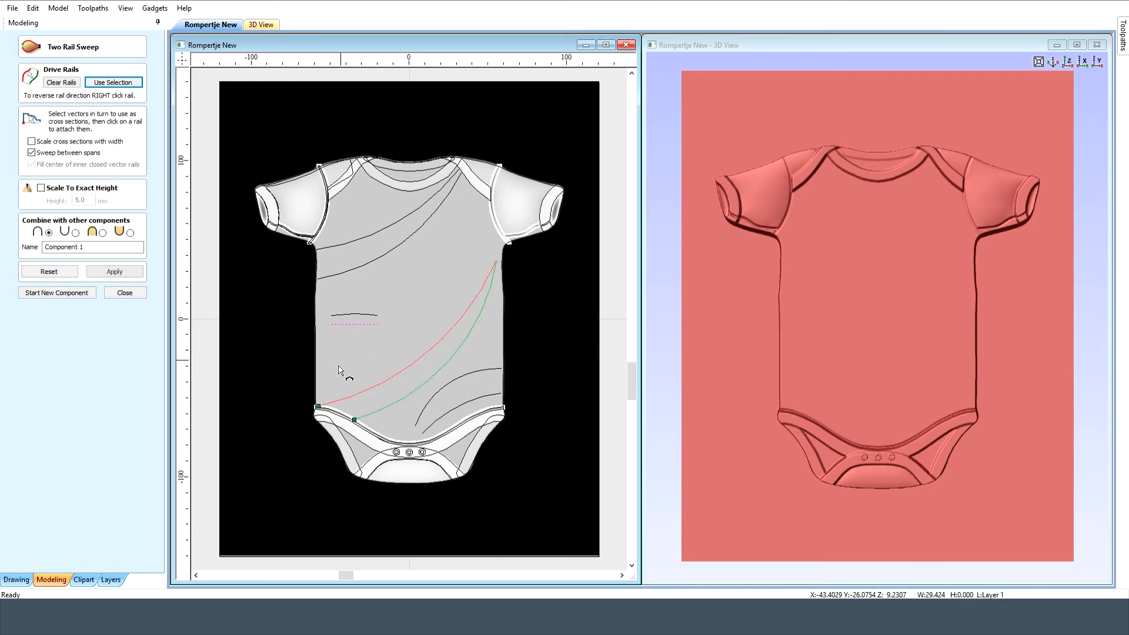
pyautogui.click(355, 317)
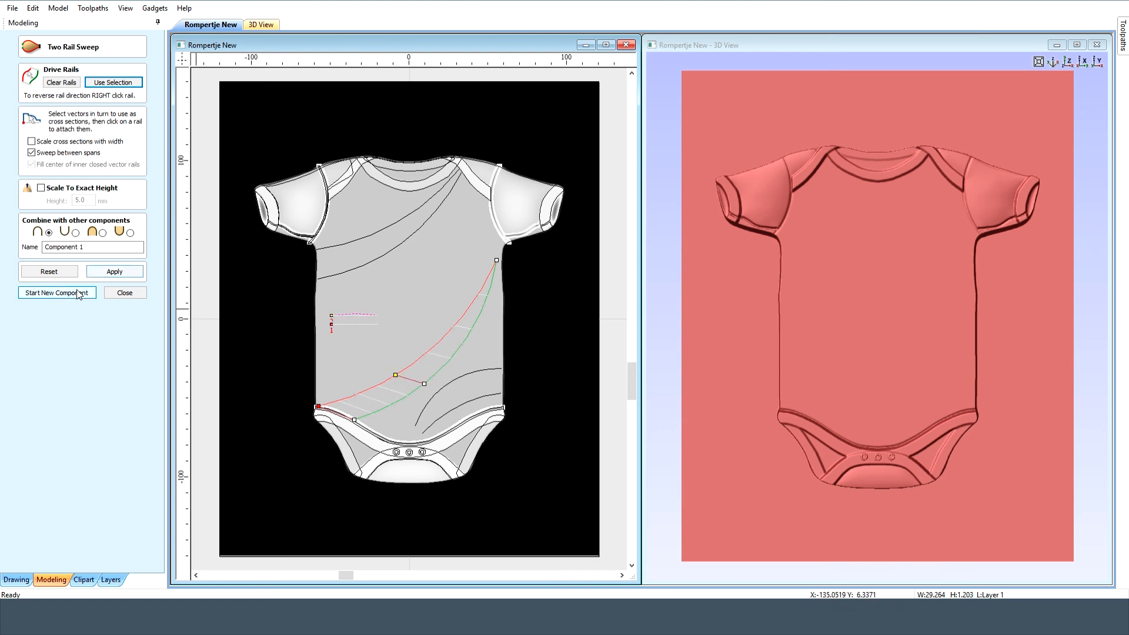
pyautogui.click(124, 294)
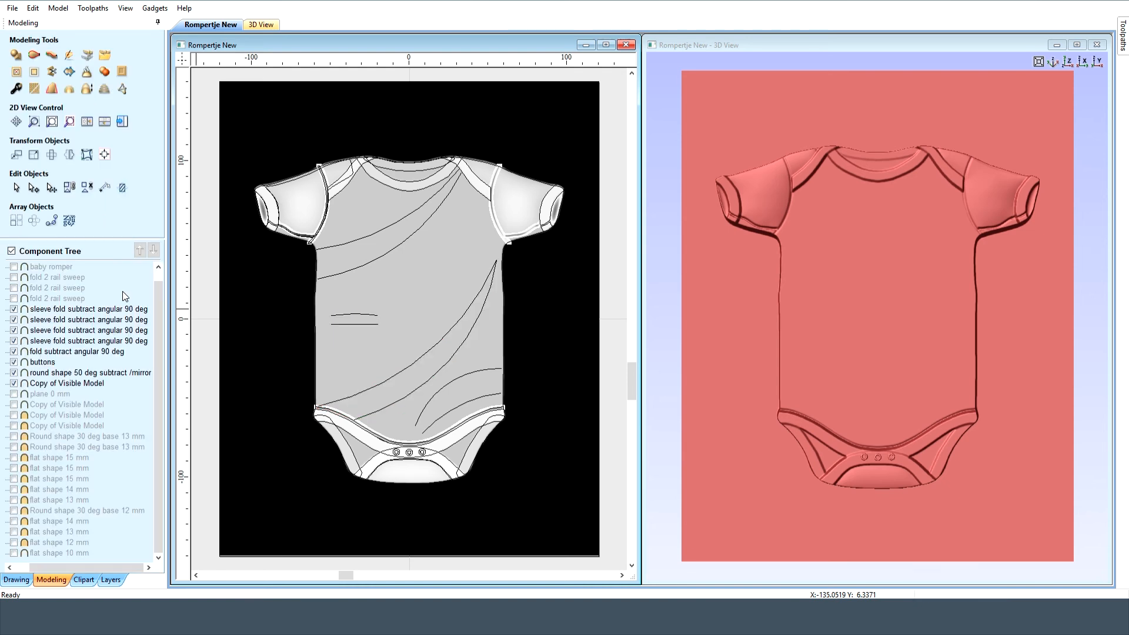
# - Show the long diagonal fold and the short lower-right fold components, and select the short fold's rail vectors
pyautogui.click(14, 299)
pyautogui.click(14, 288)
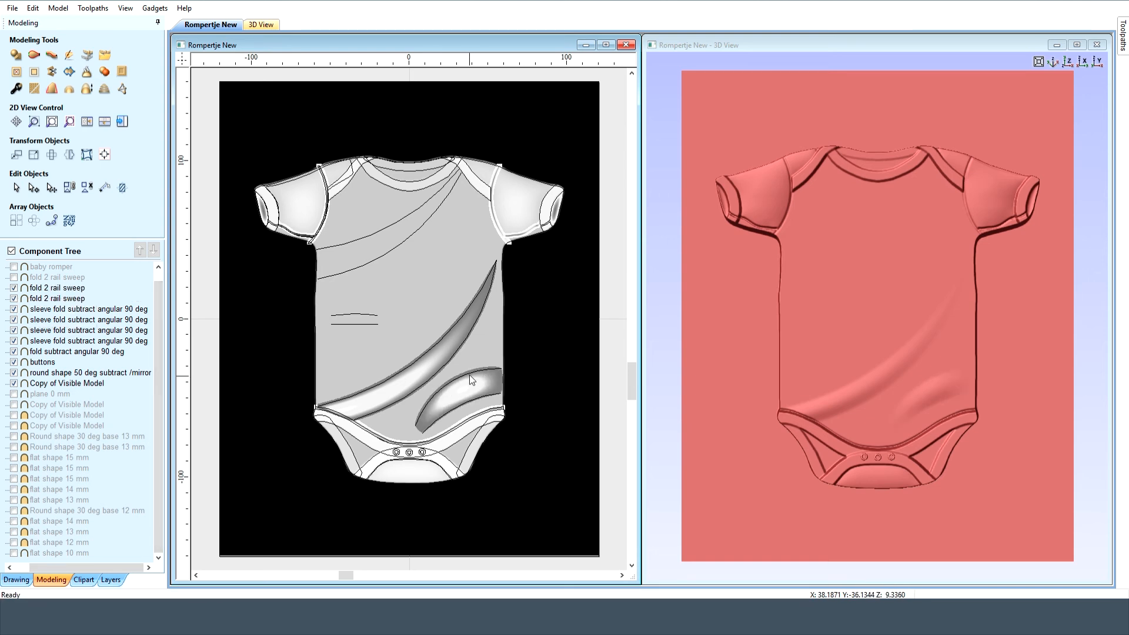
pyautogui.click(461, 400)
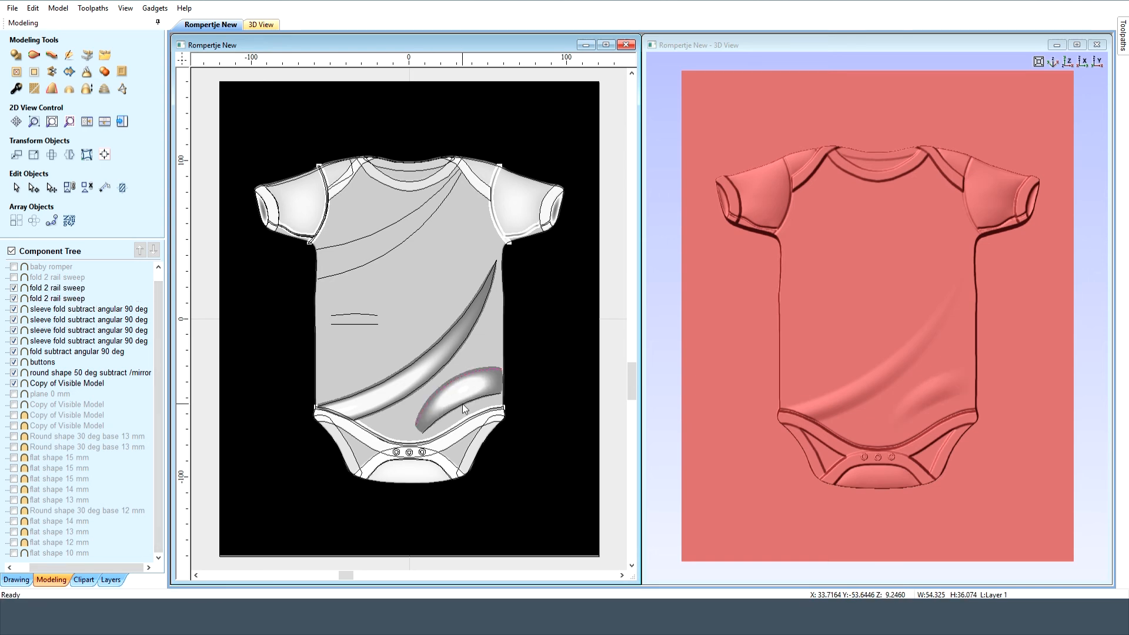
# - Demonstrate the short fold's Two Rail Sweep with the straight line at the ends and the arc mid-rail, without applying it
pyautogui.click(34, 56)
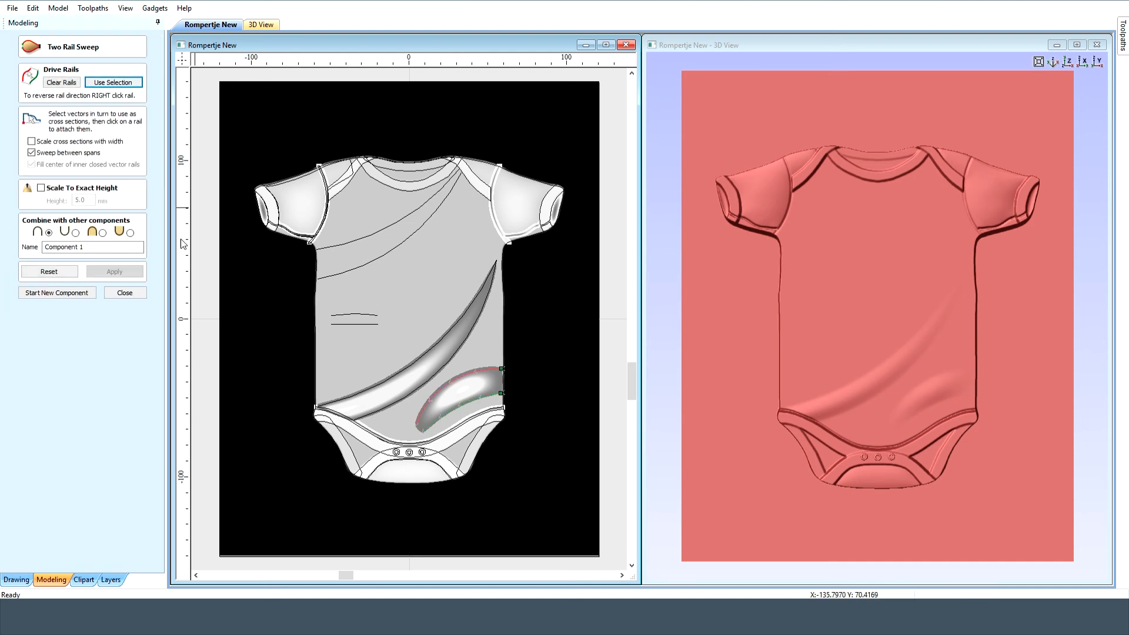
pyautogui.click(358, 325)
pyautogui.click(501, 379)
pyautogui.click(354, 316)
pyautogui.click(456, 380)
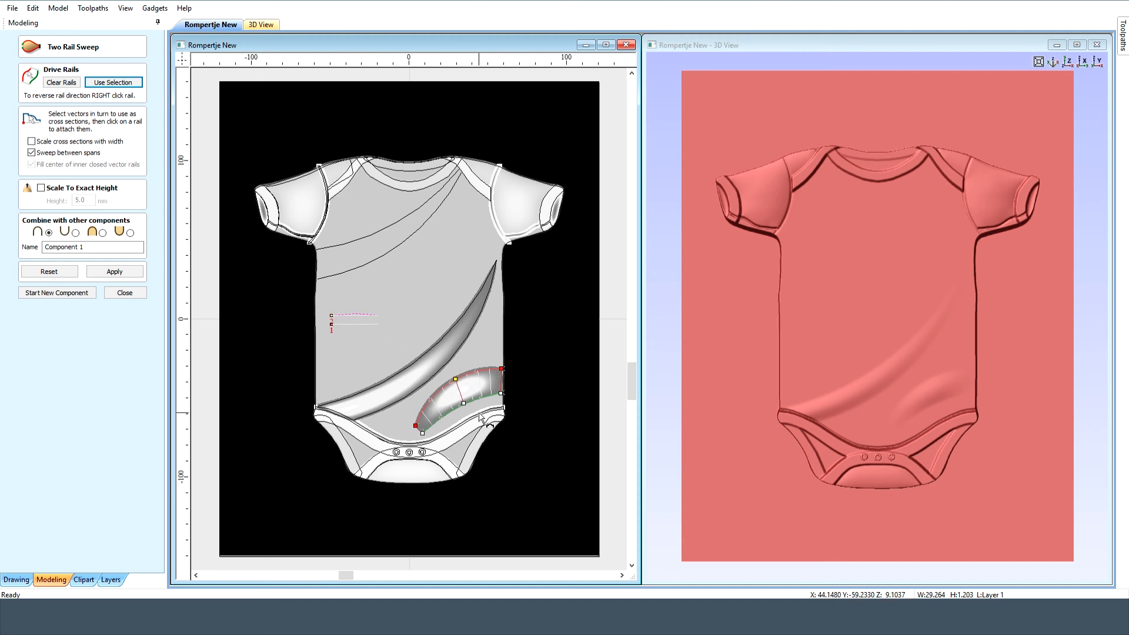
pyautogui.click(125, 293)
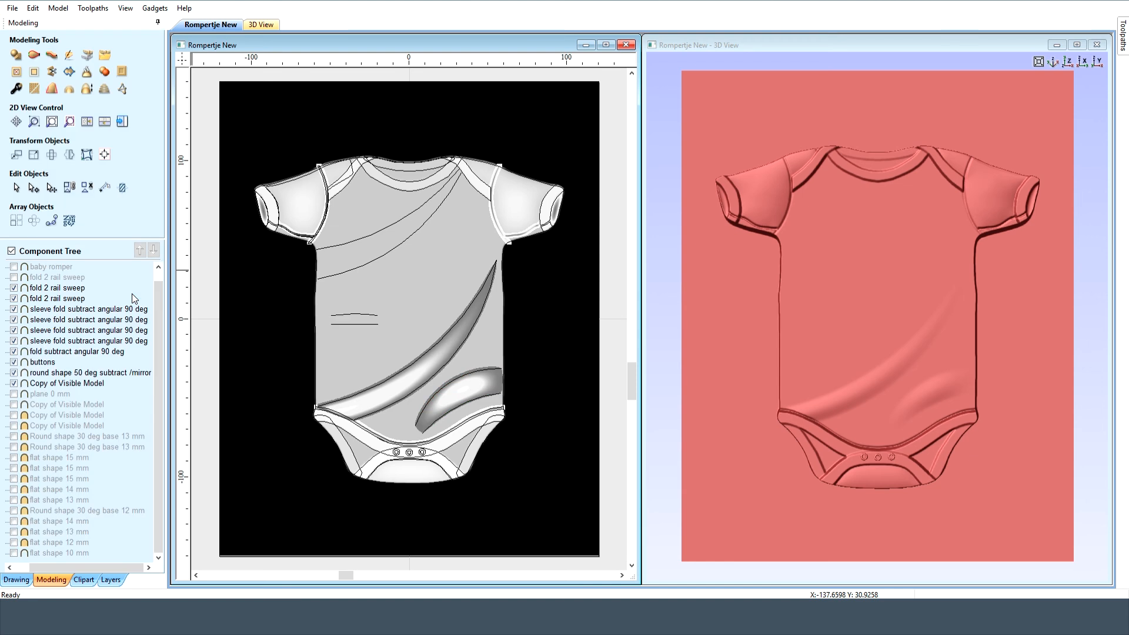
# - Select the upper fold's two vectors as drive rails and demonstrate its Two Rail Sweep with the line and arc, without applying it
pyautogui.click(337, 246)
pyautogui.keyDown('shift'); pyautogui.click(356, 267); pyautogui.keyUp('shift')
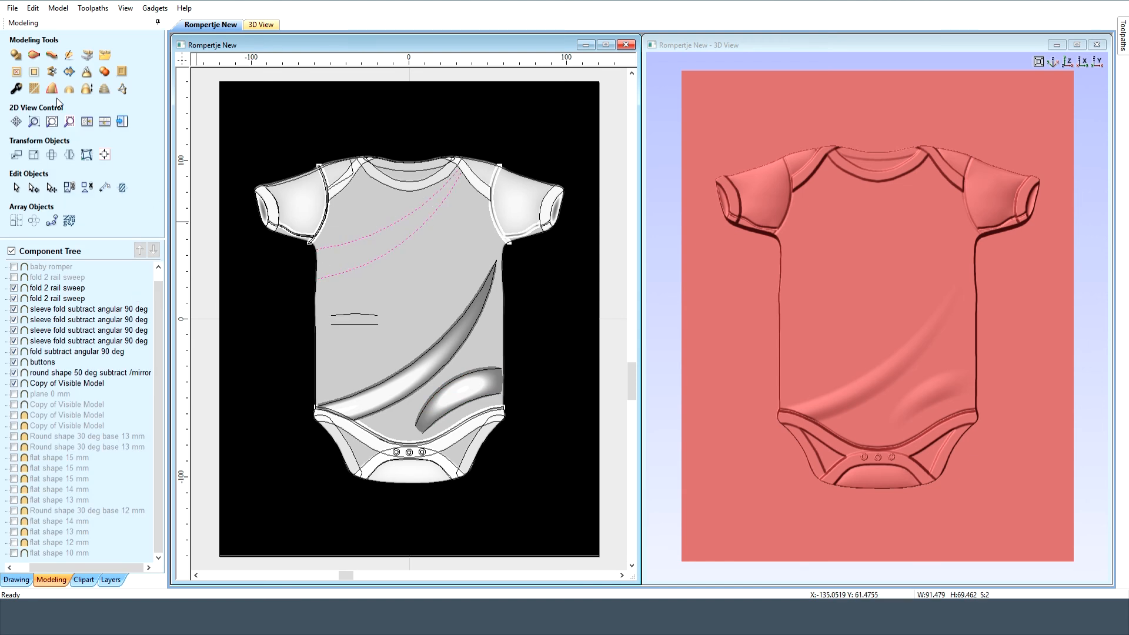
pyautogui.click(34, 55)
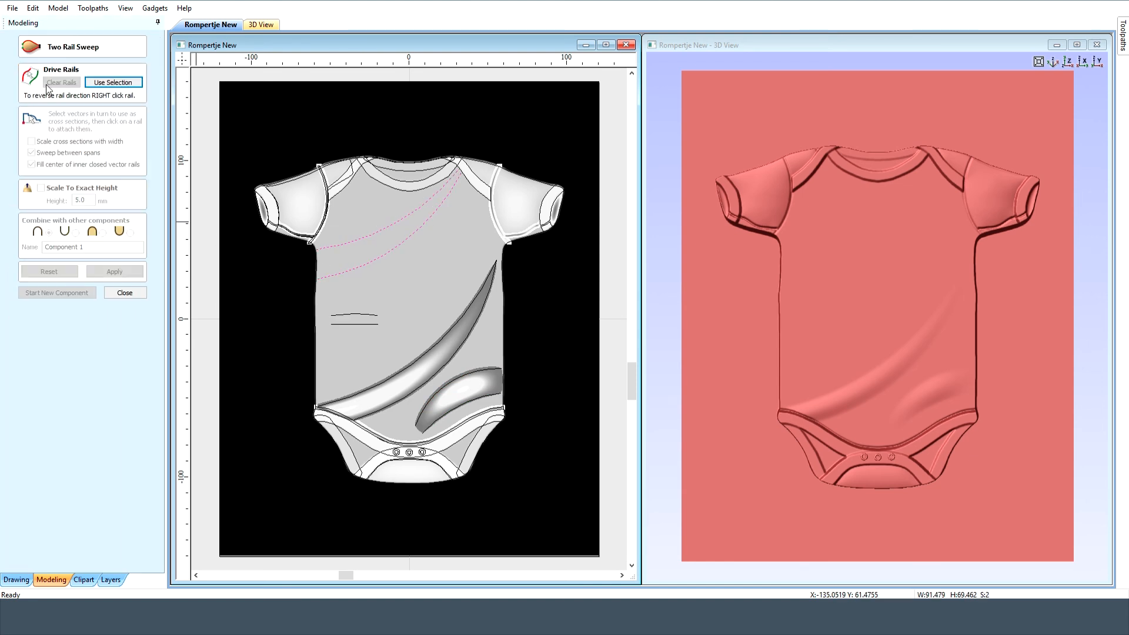
pyautogui.click(108, 83)
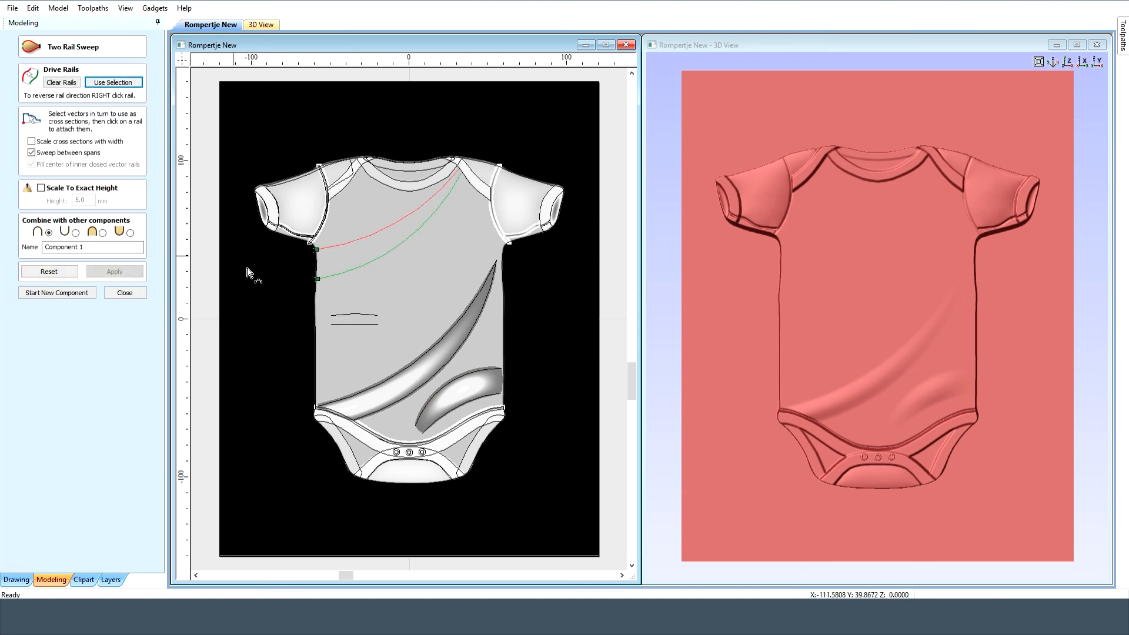
pyautogui.click(337, 316)
pyautogui.click(372, 265)
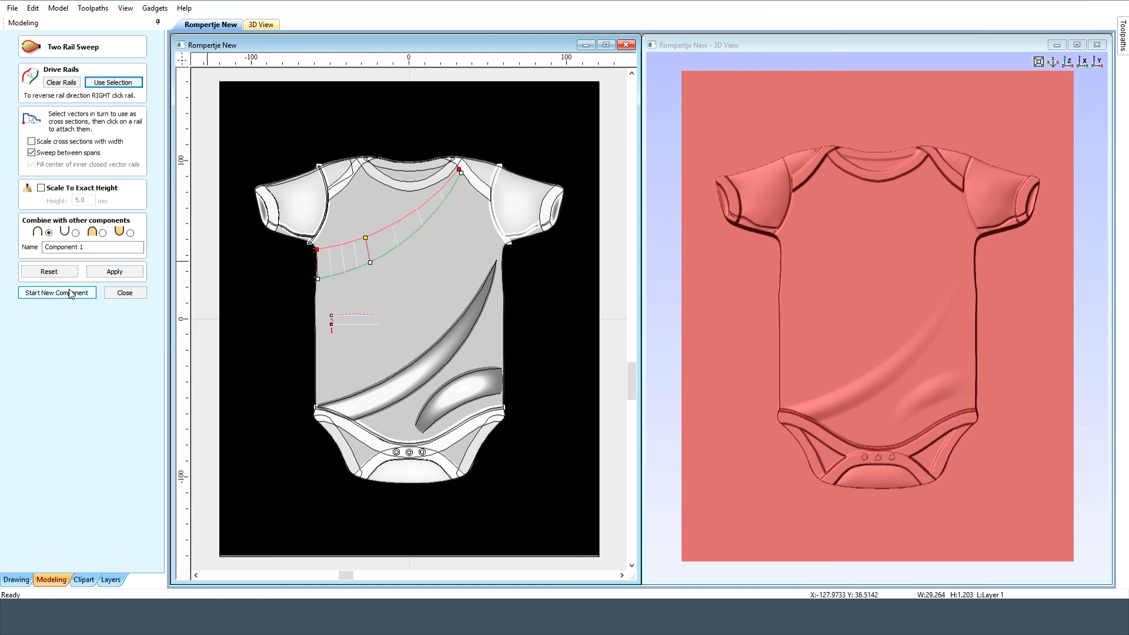
pyautogui.click(125, 292)
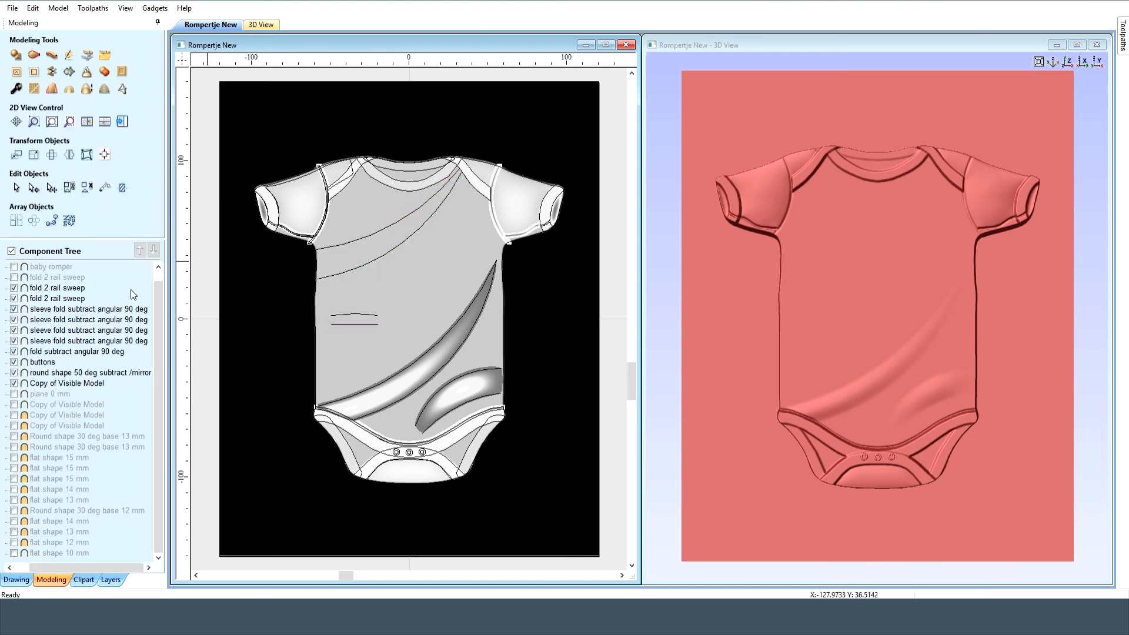
# - Show the upper fold component, and replace all visible parts, from Copy of Visible Model through the folds, with the combined baby romper component
pyautogui.click(13, 278)
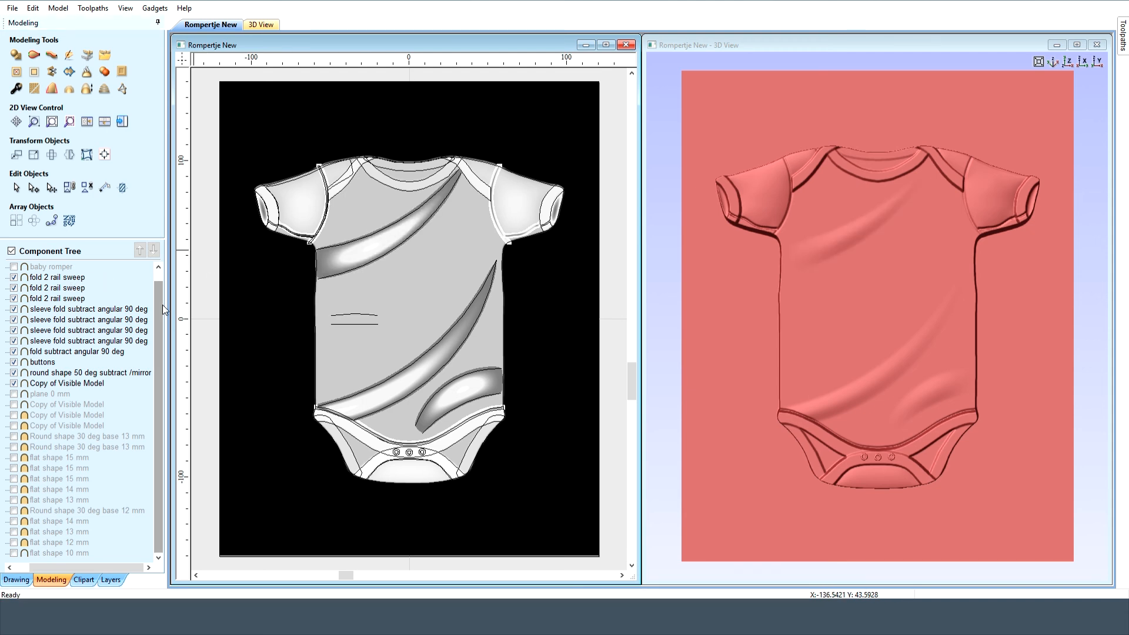
pyautogui.click(157, 269)
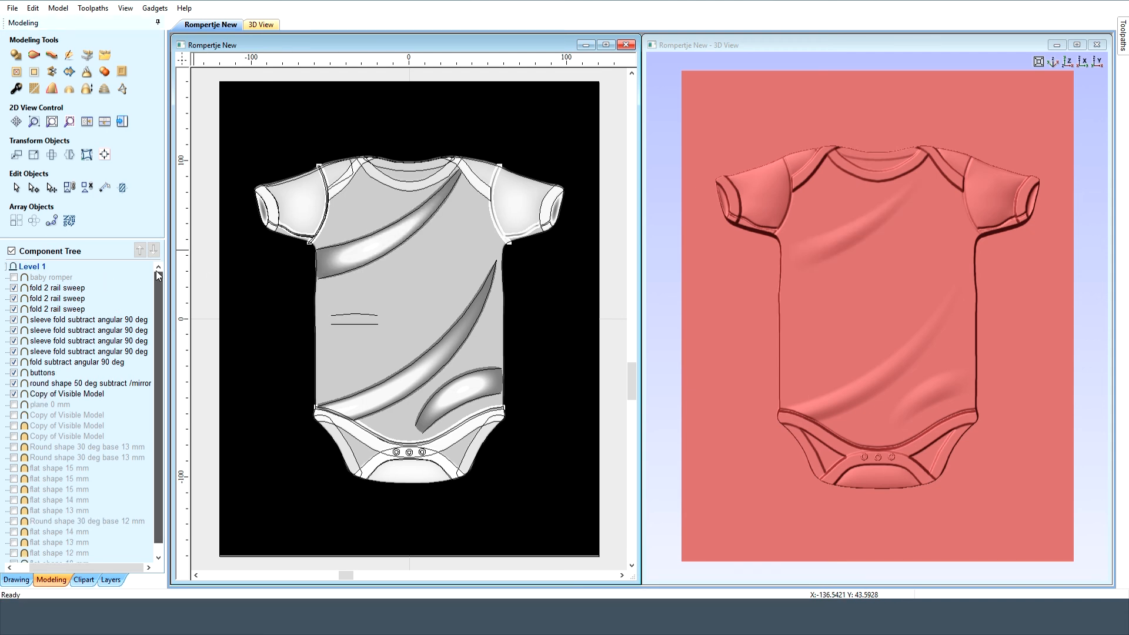
pyautogui.click(76, 394)
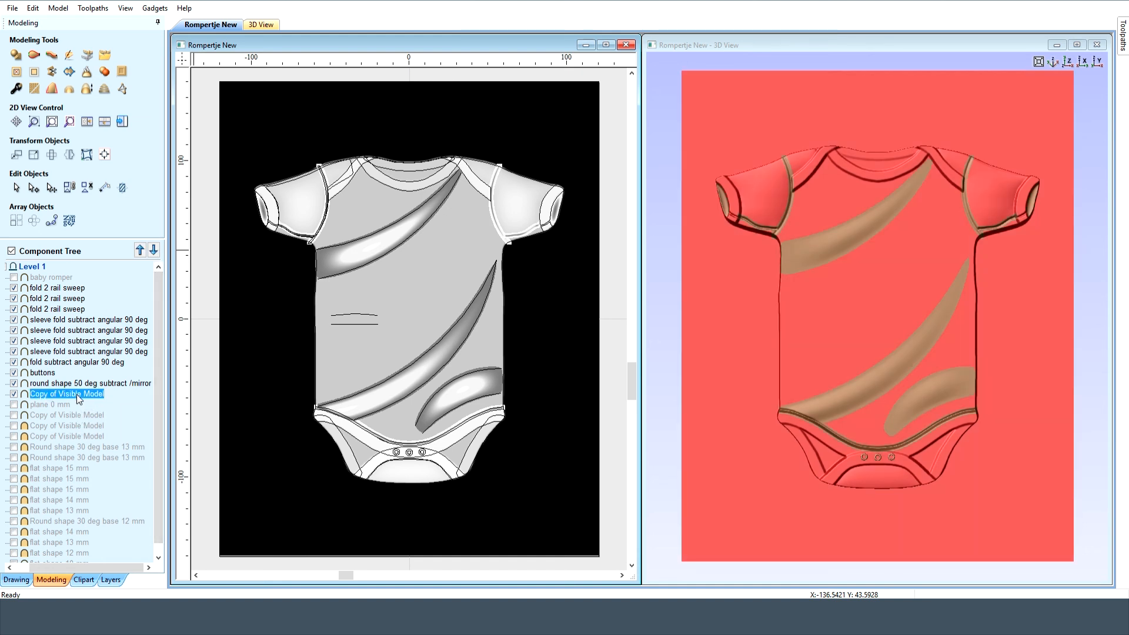
pyautogui.keyDown('shift'); pyautogui.click(60, 288); pyautogui.keyUp('shift')
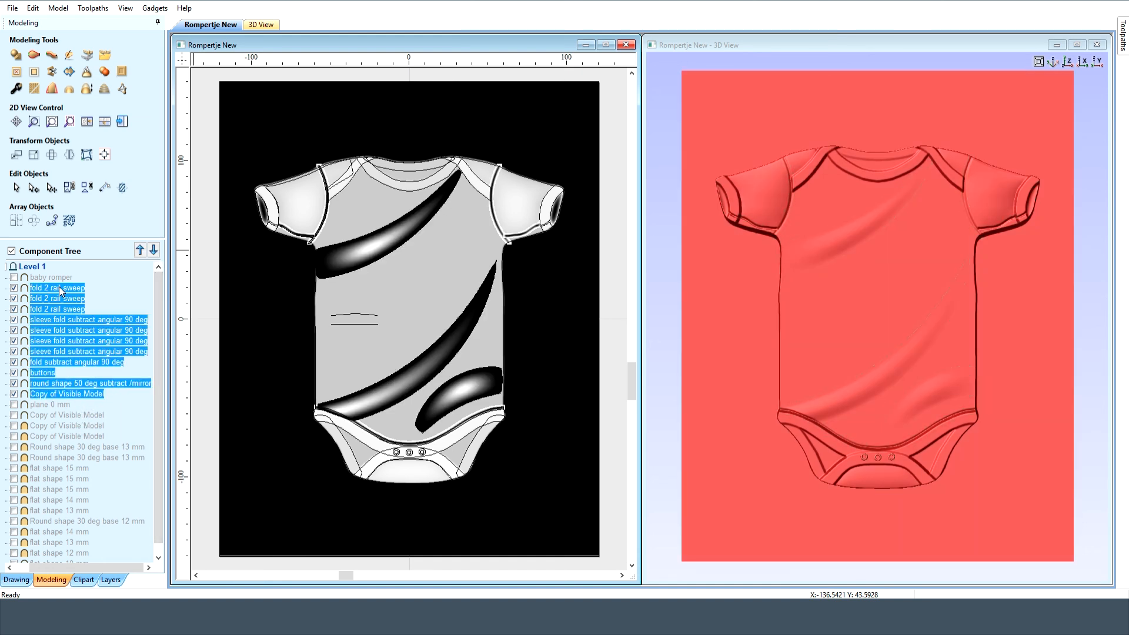
pyautogui.click(13, 289)
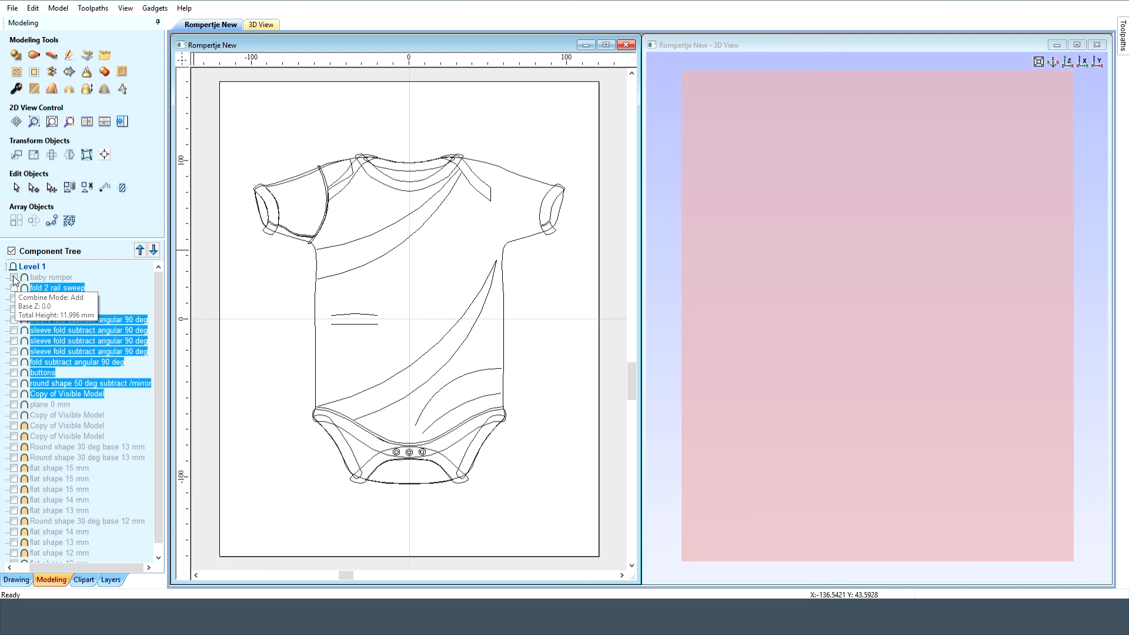
pyautogui.click(14, 278)
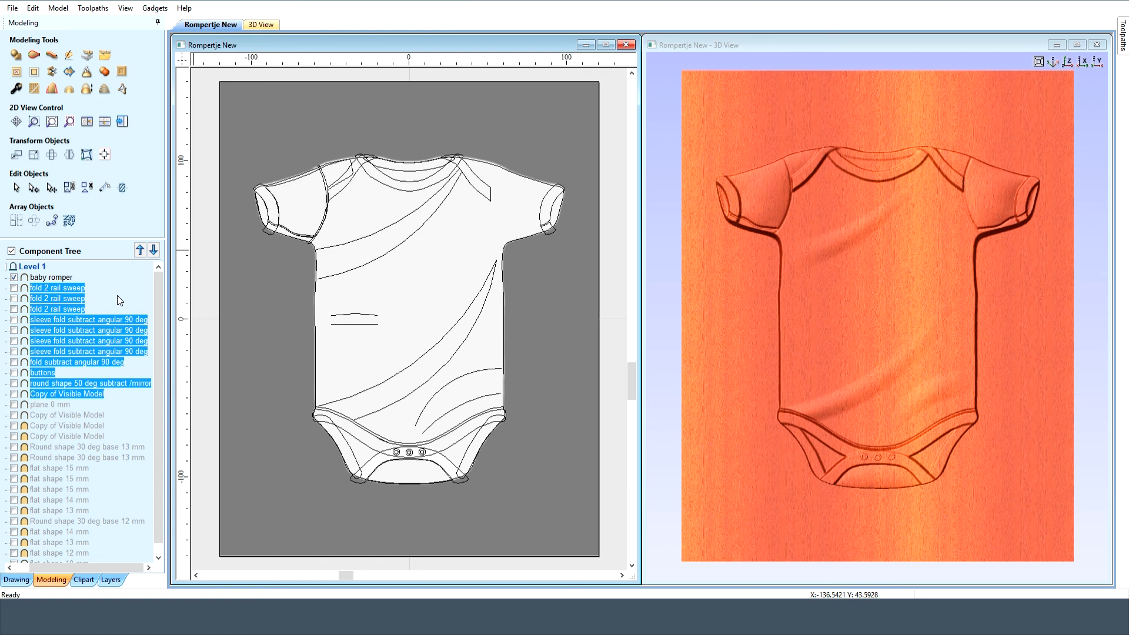
pyautogui.click(120, 300)
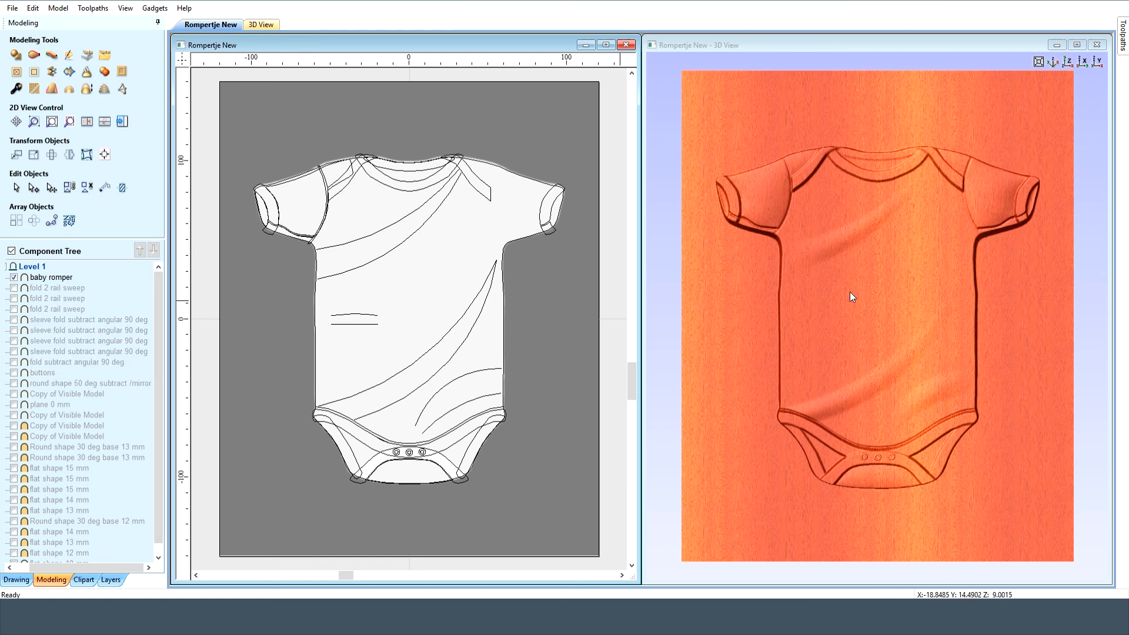
# - Enlarge the 3D view to the full workspace and examine the combined romper's relief closely from an oblique angle
pyautogui.click(1079, 45)
pyautogui.moveTo(645, 493); pyautogui.dragTo(545, 273)
pyautogui.scroll(5, 545, 272)
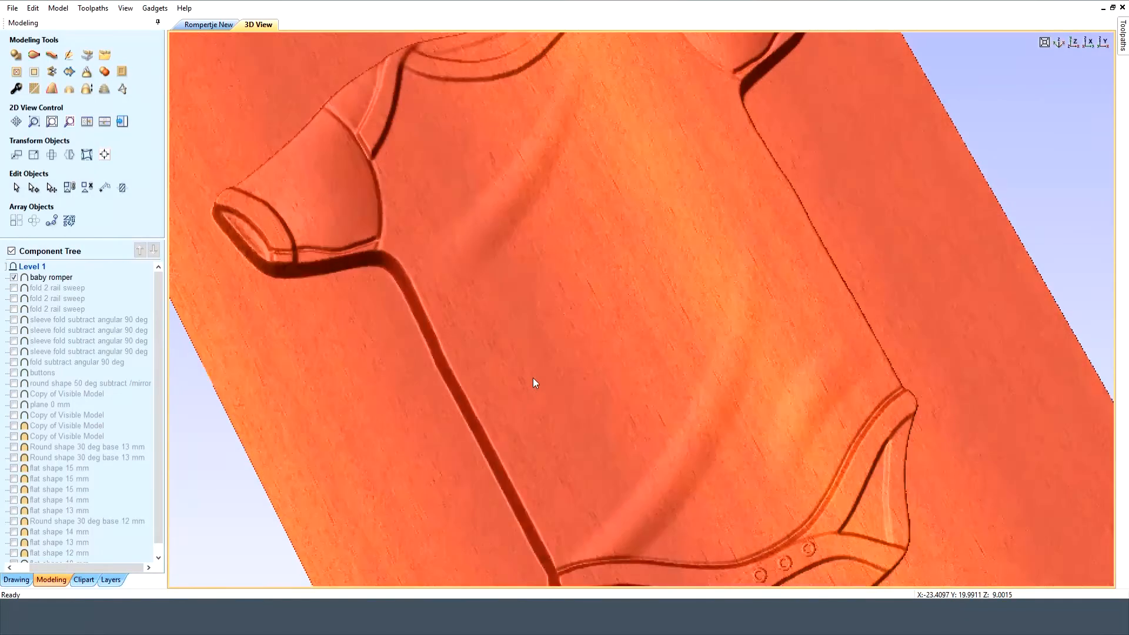
# - Inspect the baby romper component in the Sculpting tool with Smooth active, cancel without changes, and return to the full top-down view
pyautogui.click(58, 278)
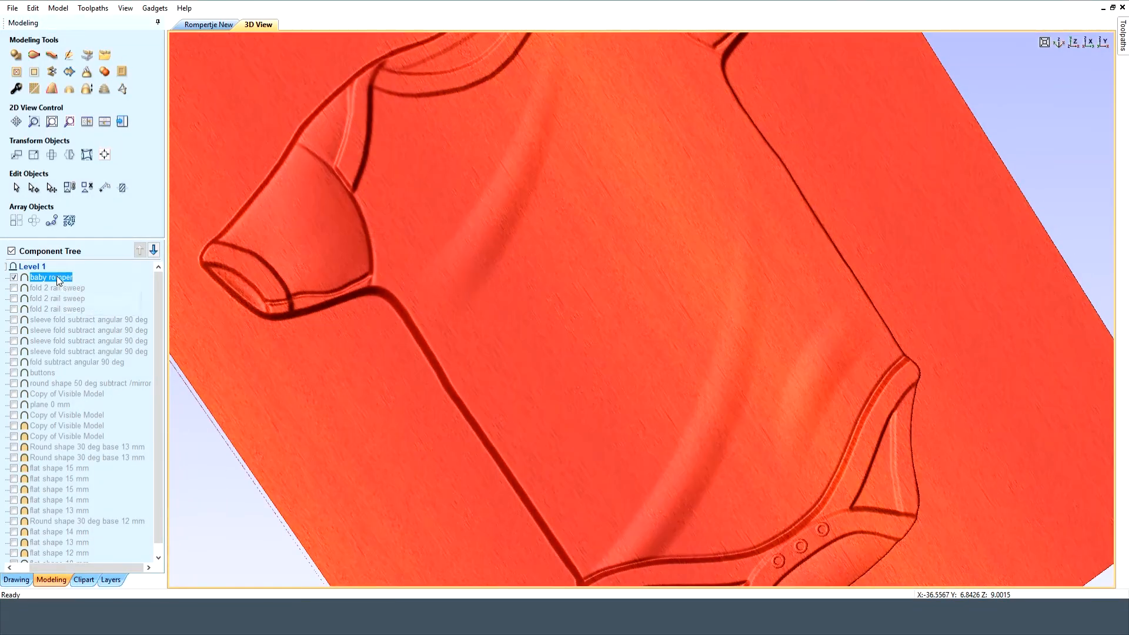
pyautogui.click(70, 56)
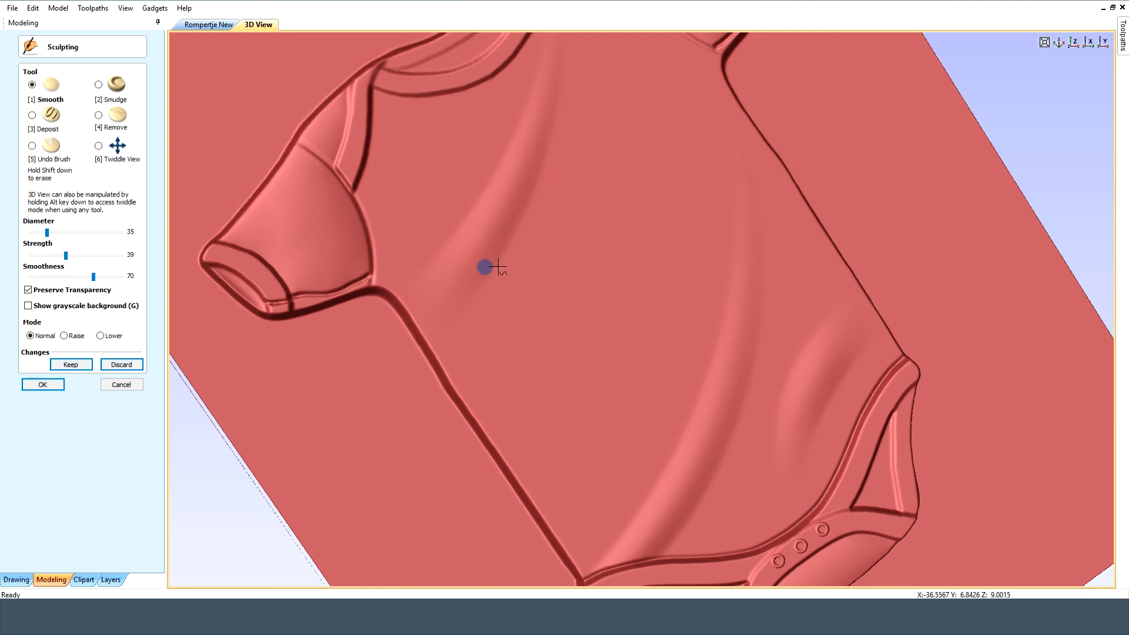
pyautogui.moveTo(534, 252); pyautogui.dragTo(618, 384, button='middle')
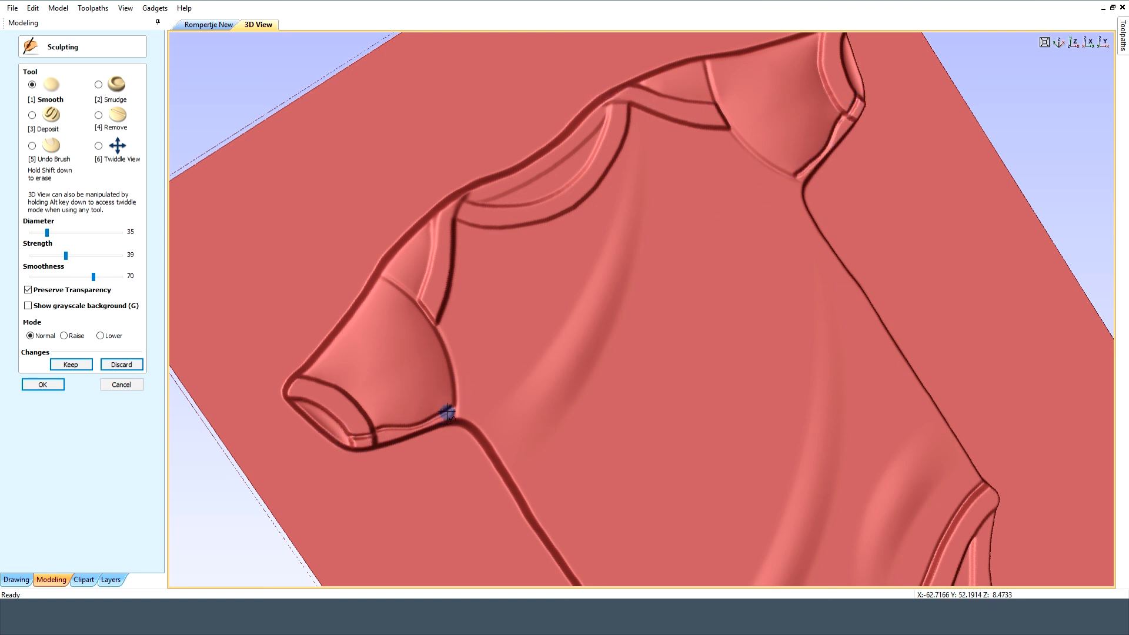
pyautogui.click(122, 385)
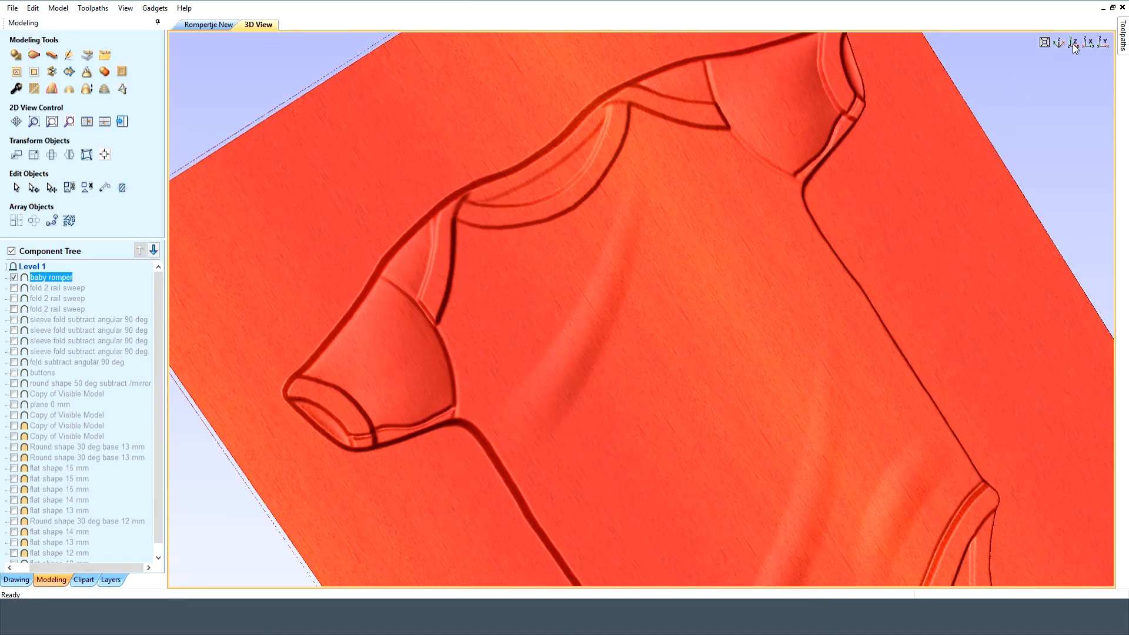
pyautogui.click(1073, 42)
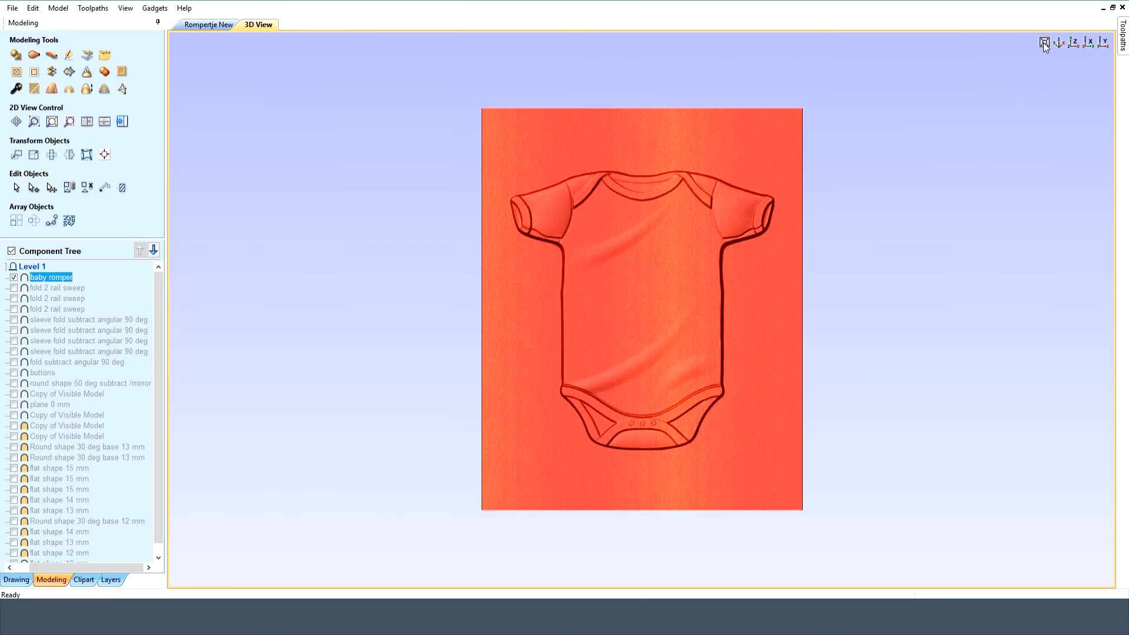